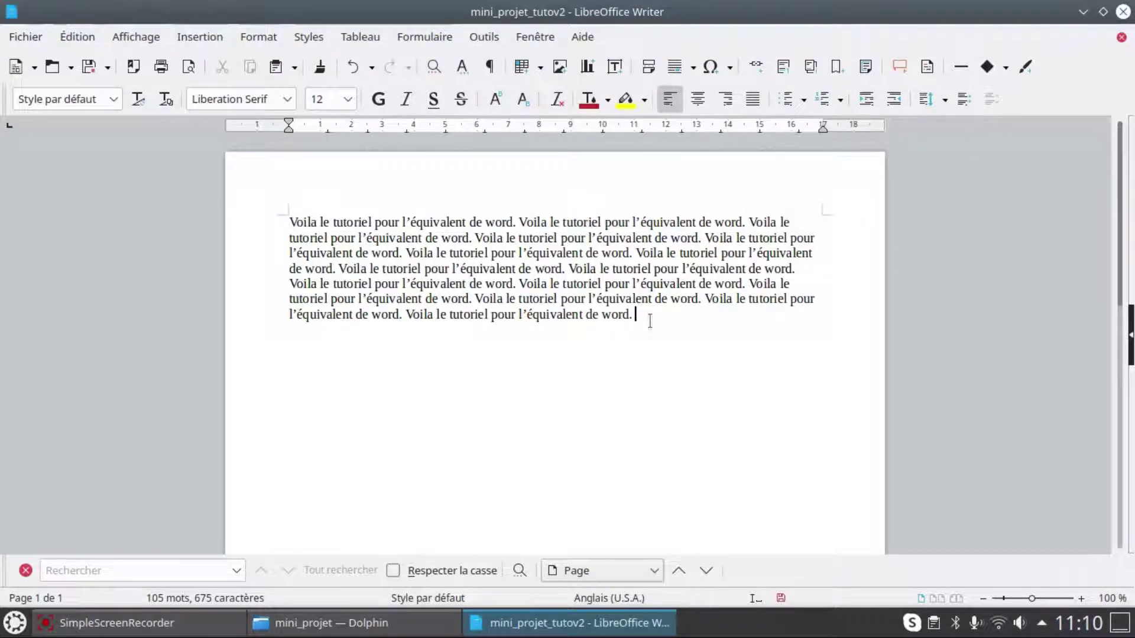
Try left, centred and right alignment on the whole paragraph and finish by justifying it.
{"action": "left_click_drag", "start_coordinate": [630, 319], "coordinate": [279, 208]}
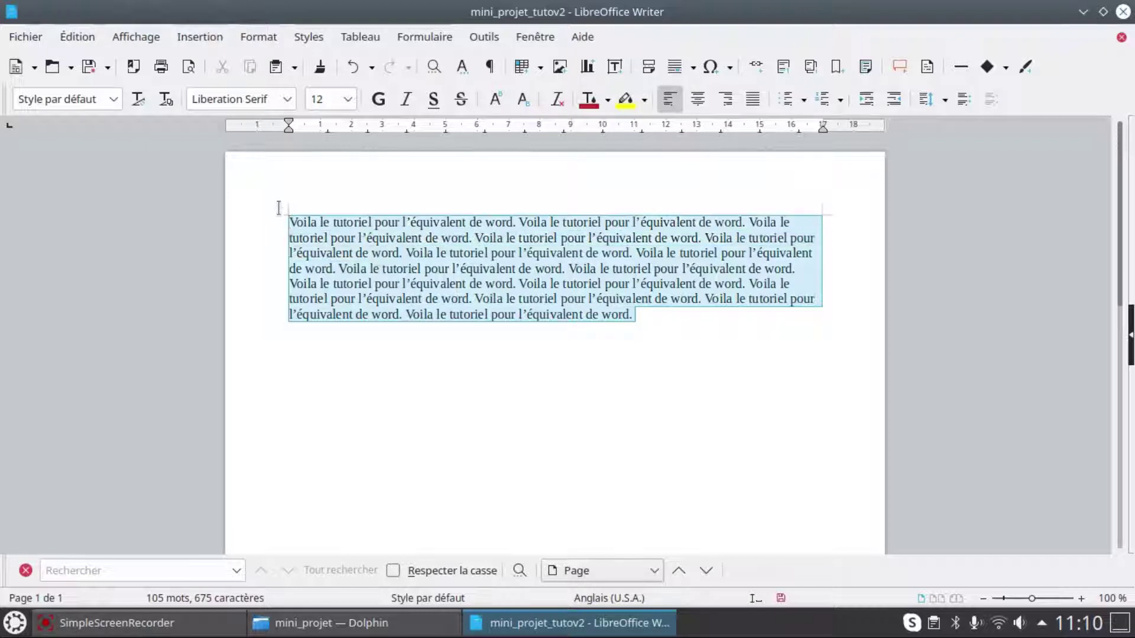
{"action": "left_click", "coordinate": [670, 100]}
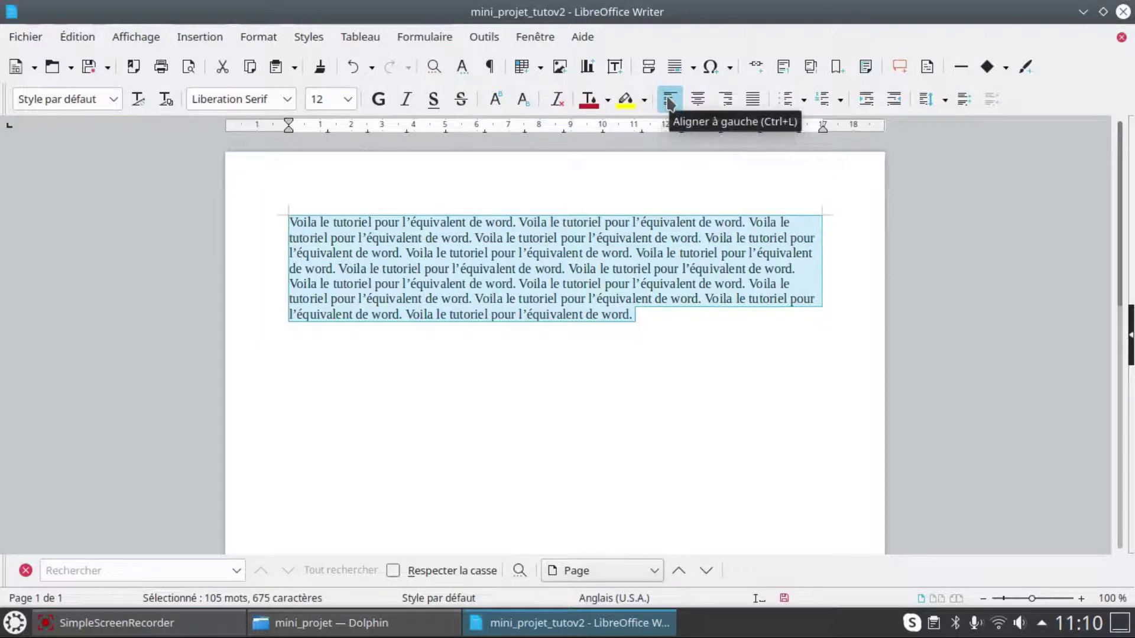
{"action": "left_click", "coordinate": [696, 101]}
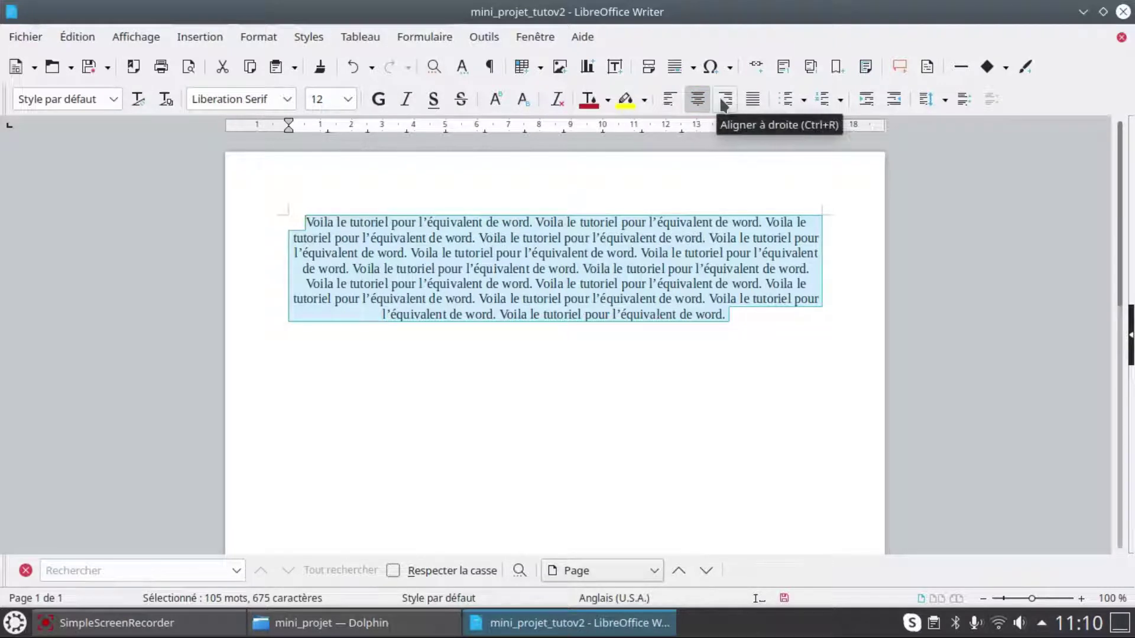
{"action": "left_click", "coordinate": [724, 102]}
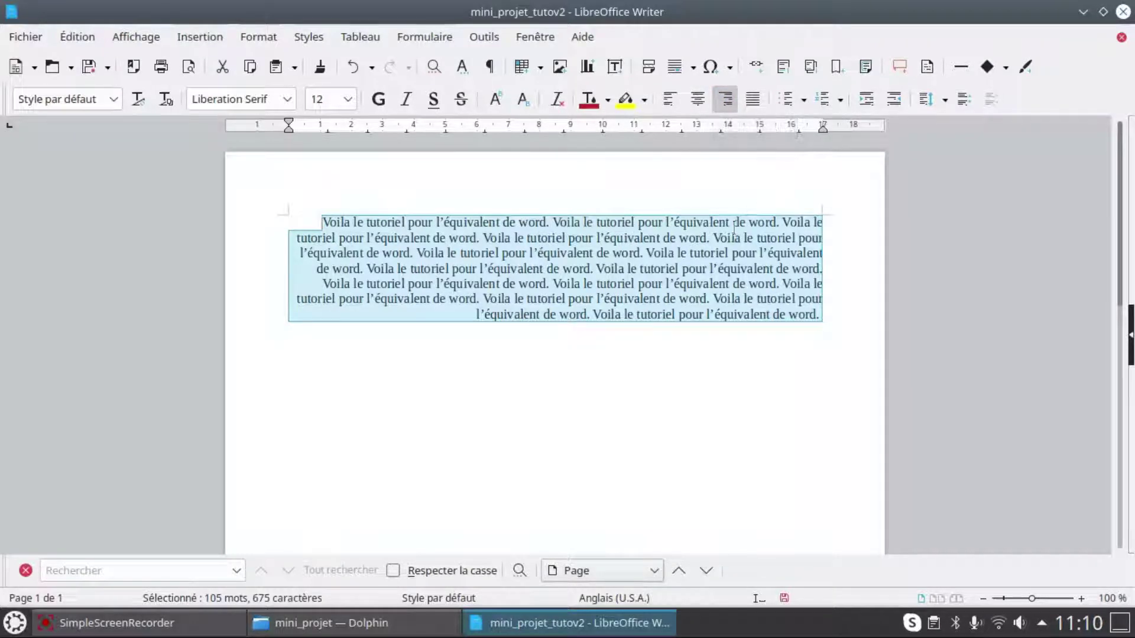
{"action": "left_click", "coordinate": [751, 100]}
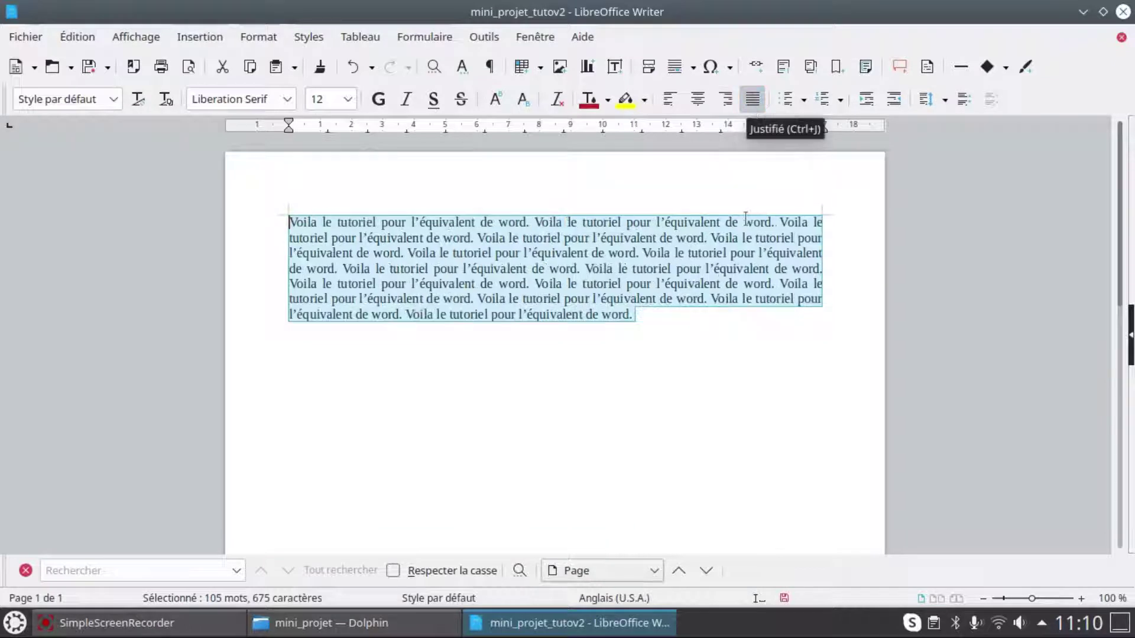
Insert the Greek small letter epsilon (ε) from the Grec subset of special characters, leaving an empty line below the paragraph.
{"action": "left_click", "coordinate": [753, 339]}
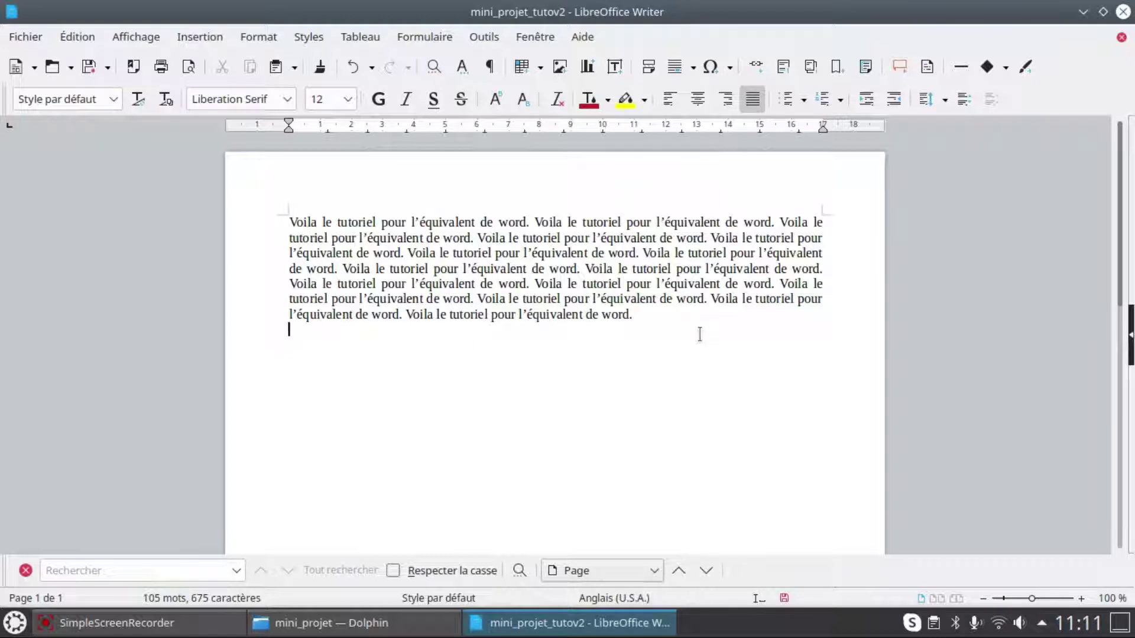
{"action": "key", "text": "Return"}
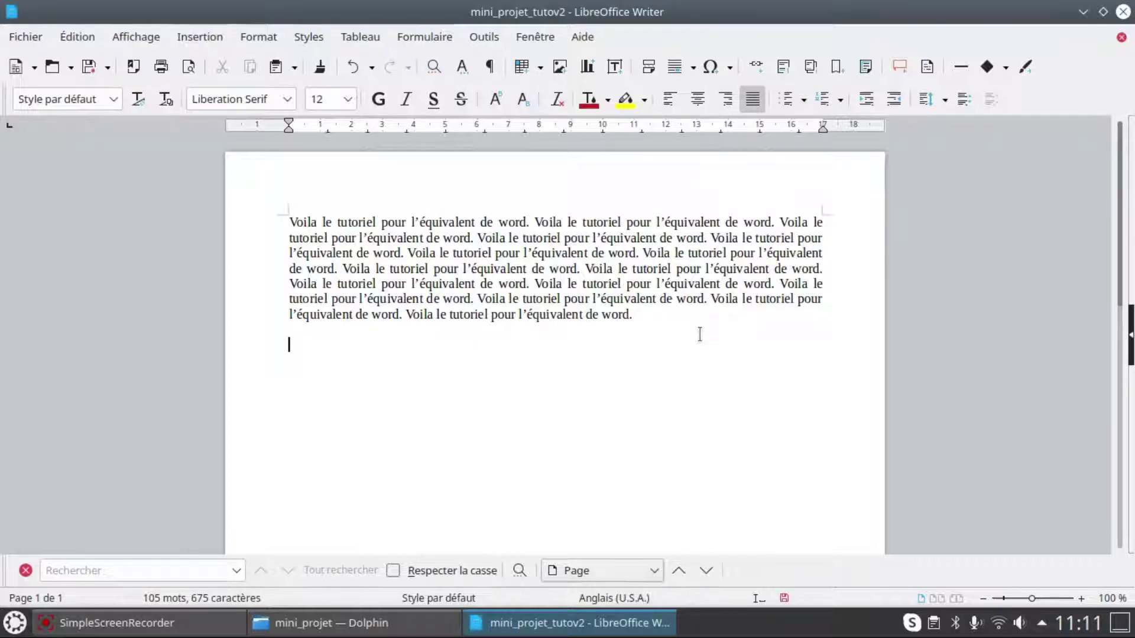
{"action": "left_click", "coordinate": [728, 68]}
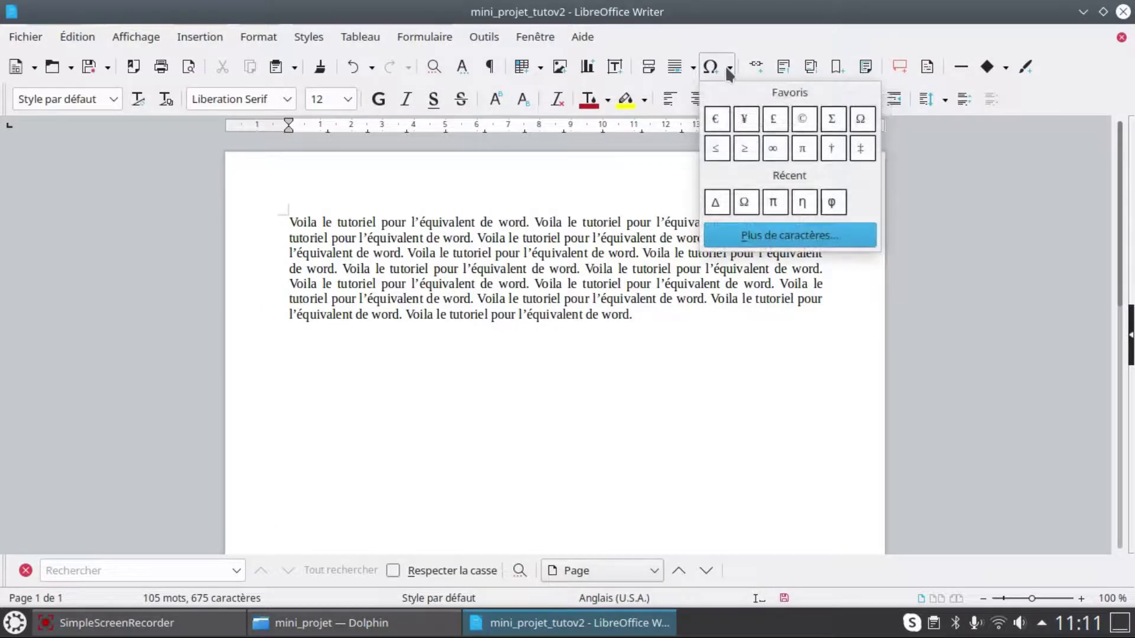
{"action": "left_click", "coordinate": [764, 235]}
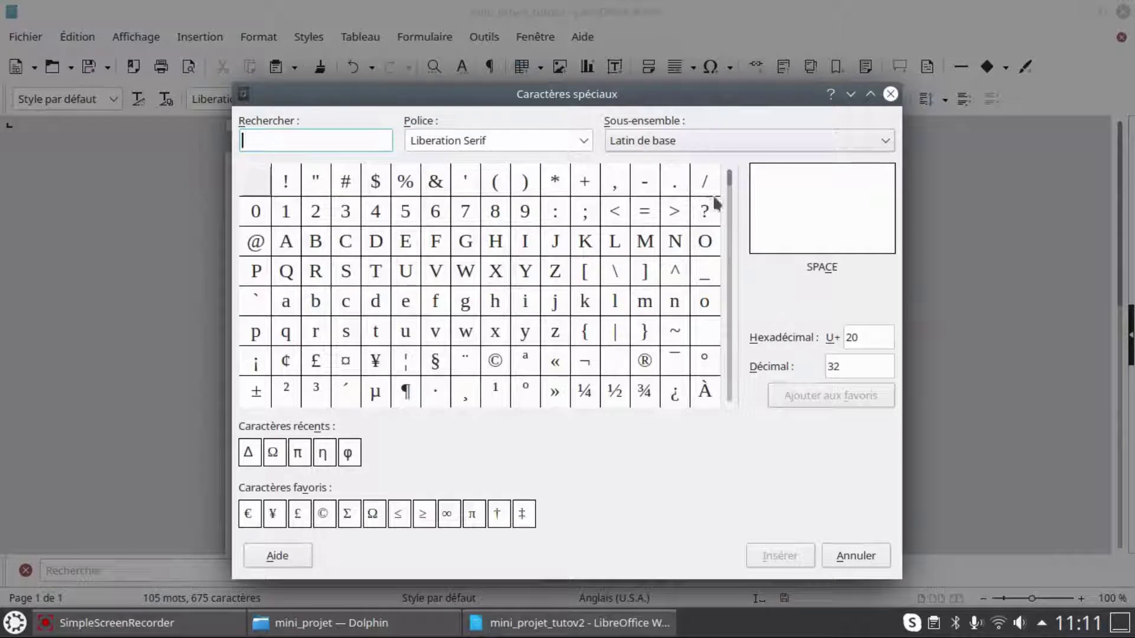
{"action": "left_click", "coordinate": [704, 138]}
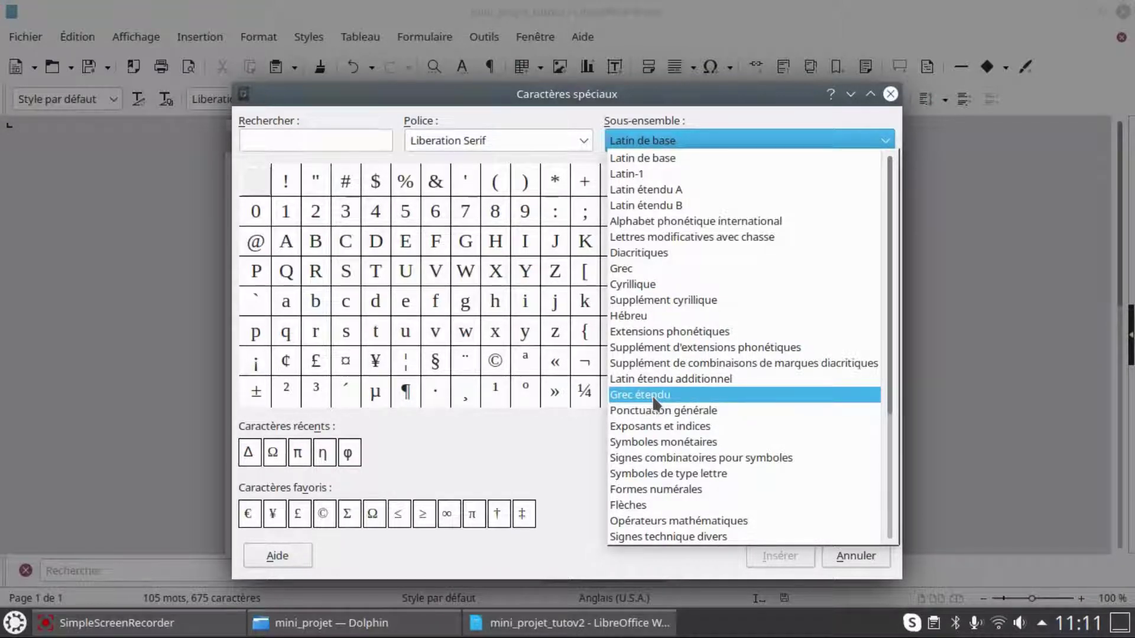
{"action": "left_click", "coordinate": [645, 271]}
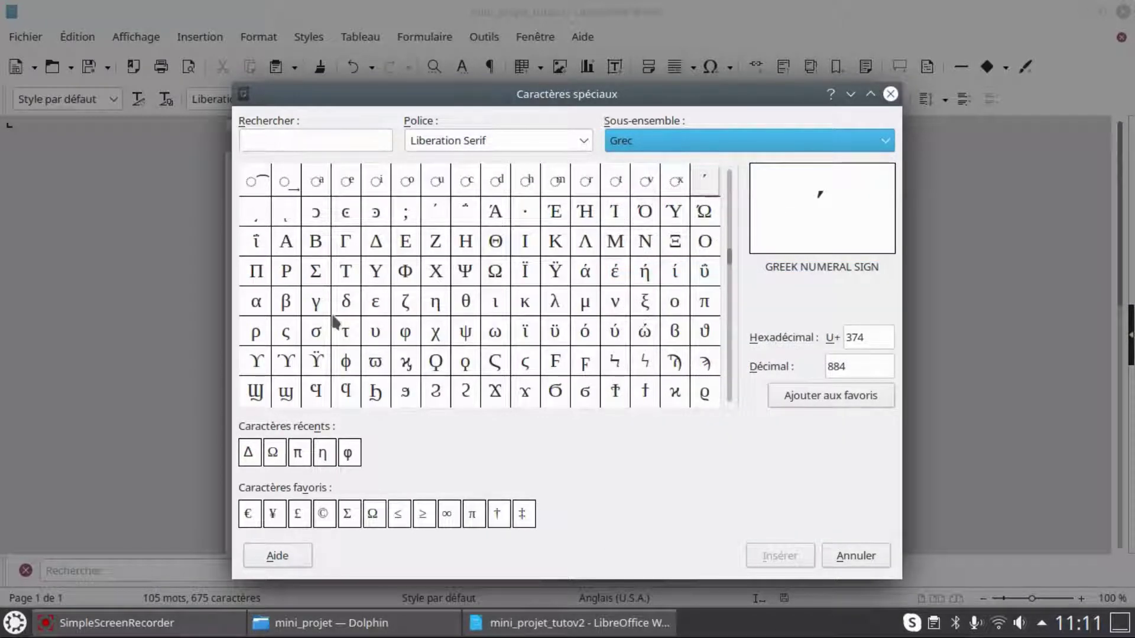
{"action": "left_click", "coordinate": [379, 305]}
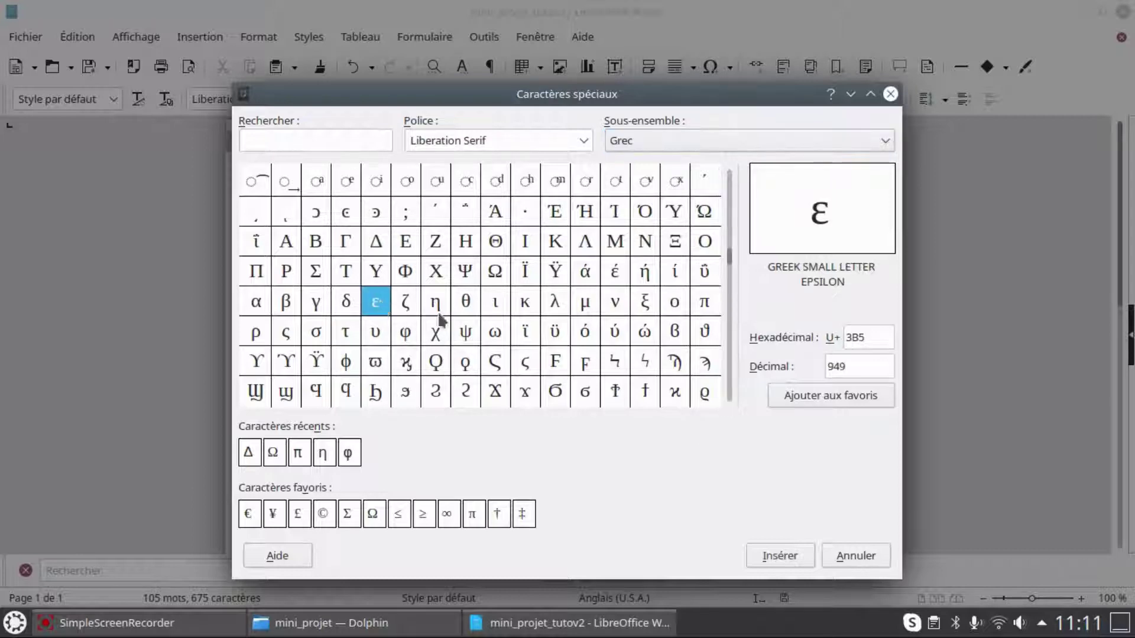
{"action": "left_click", "coordinate": [771, 551]}
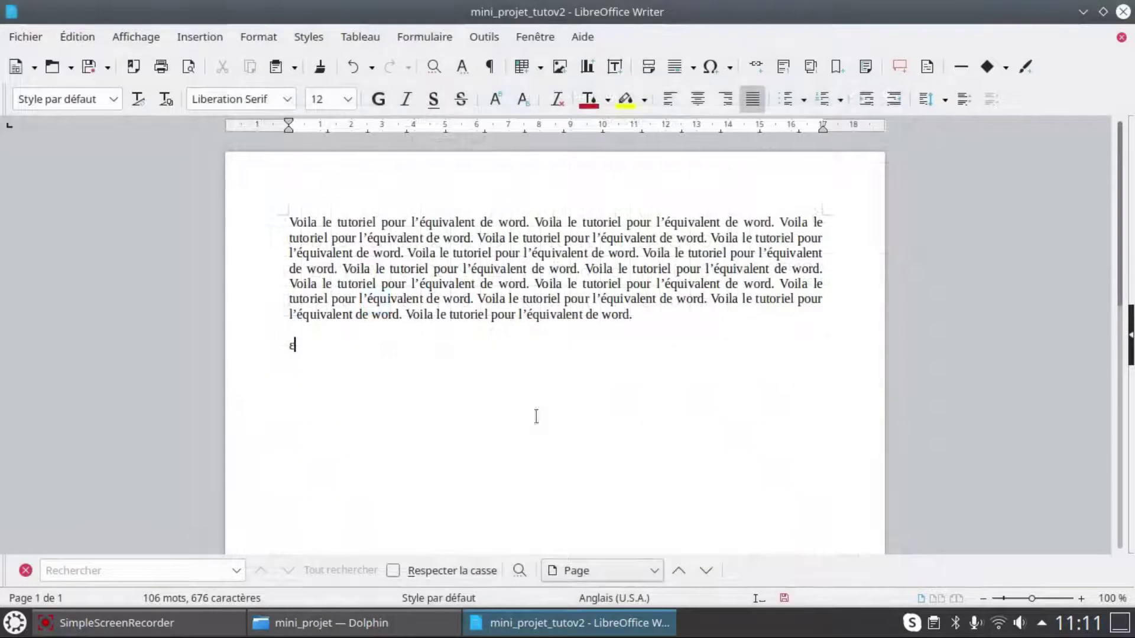
Add two new lines after the epsilon.
{"action": "left_click_drag", "start_coordinate": [275, 343], "coordinate": [367, 380]}
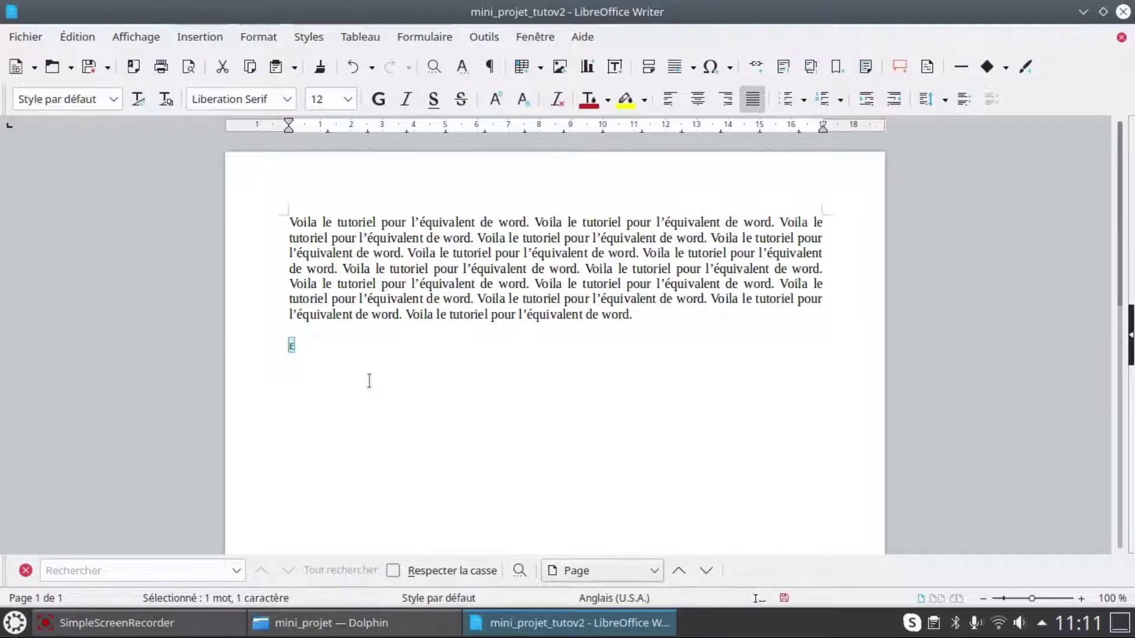
{"action": "left_click", "coordinate": [369, 381]}
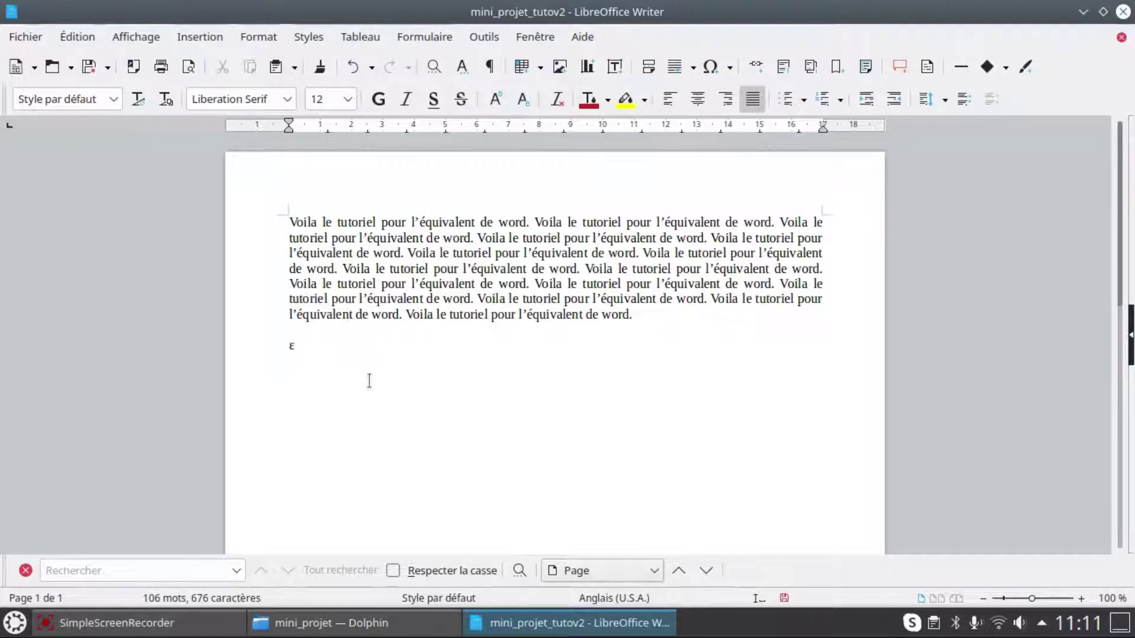
{"action": "key", "text": "Return"}
{"action": "key", "text": "Return"}
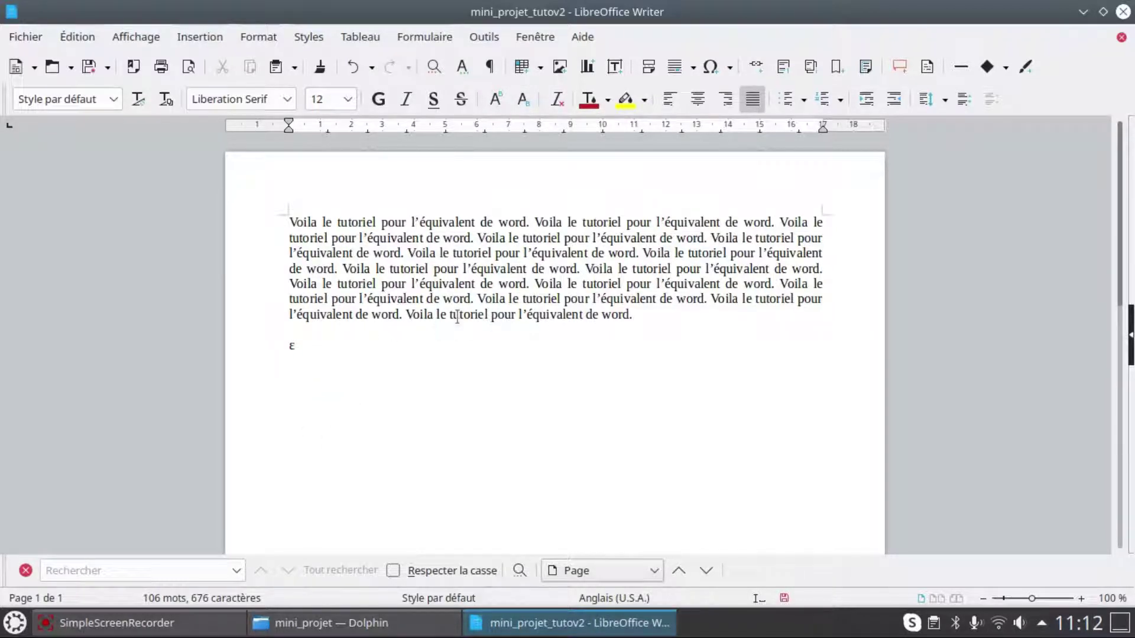
Set the letters "utoriel" in the last sentence to size 14 and make them subscript, trying superscript first.
{"action": "left_click_drag", "start_coordinate": [452, 314], "coordinate": [488, 313]}
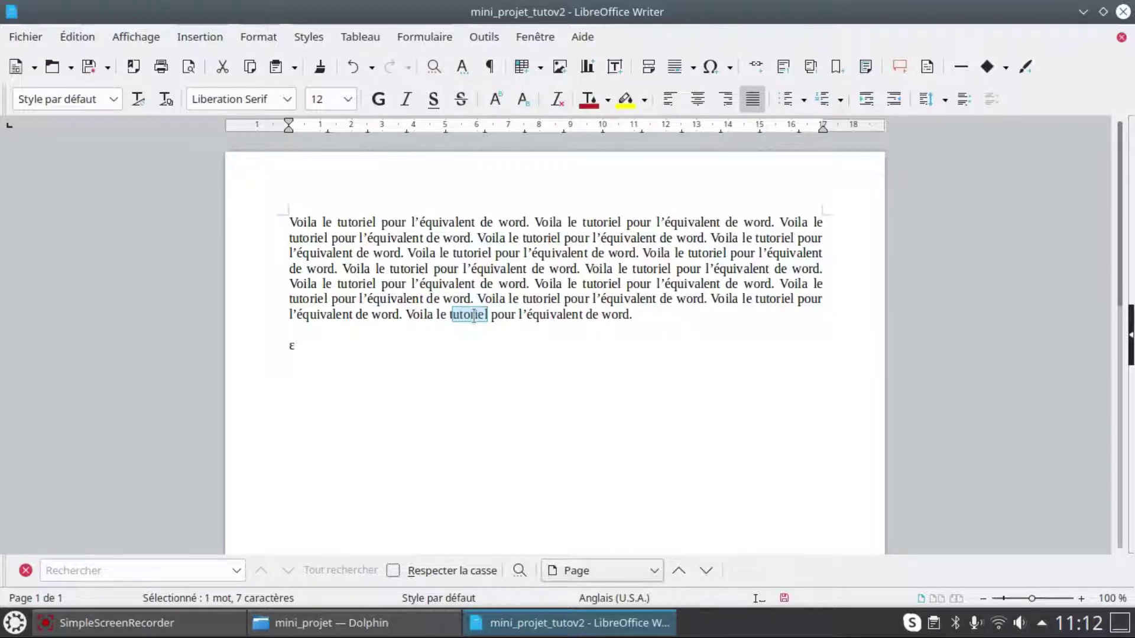
{"action": "left_click", "coordinate": [496, 99]}
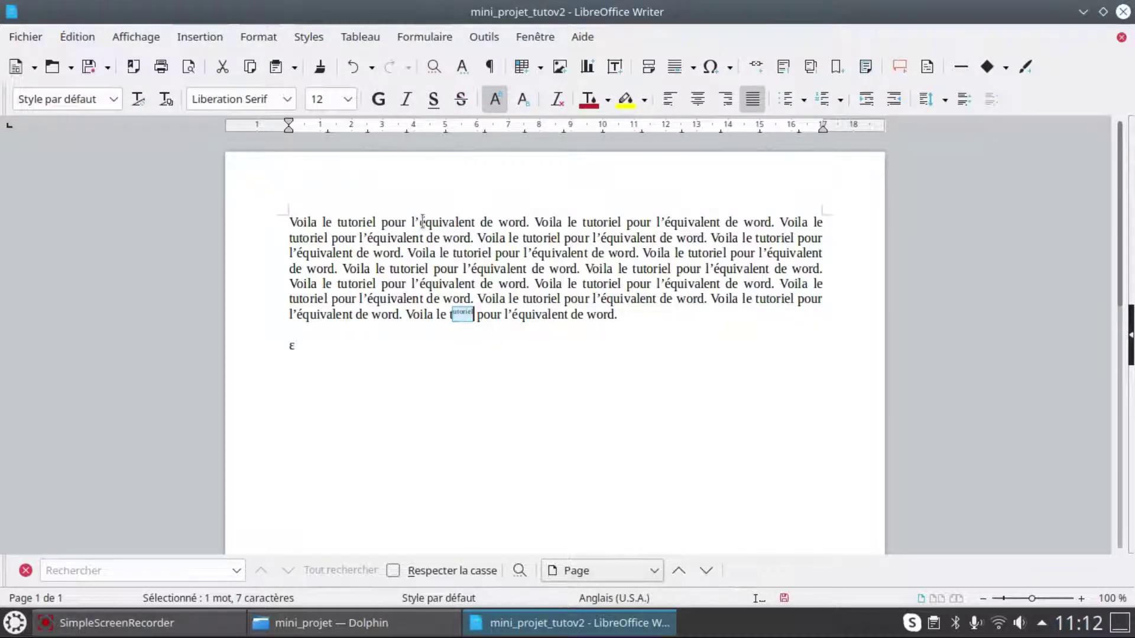
{"action": "left_click", "coordinate": [348, 99]}
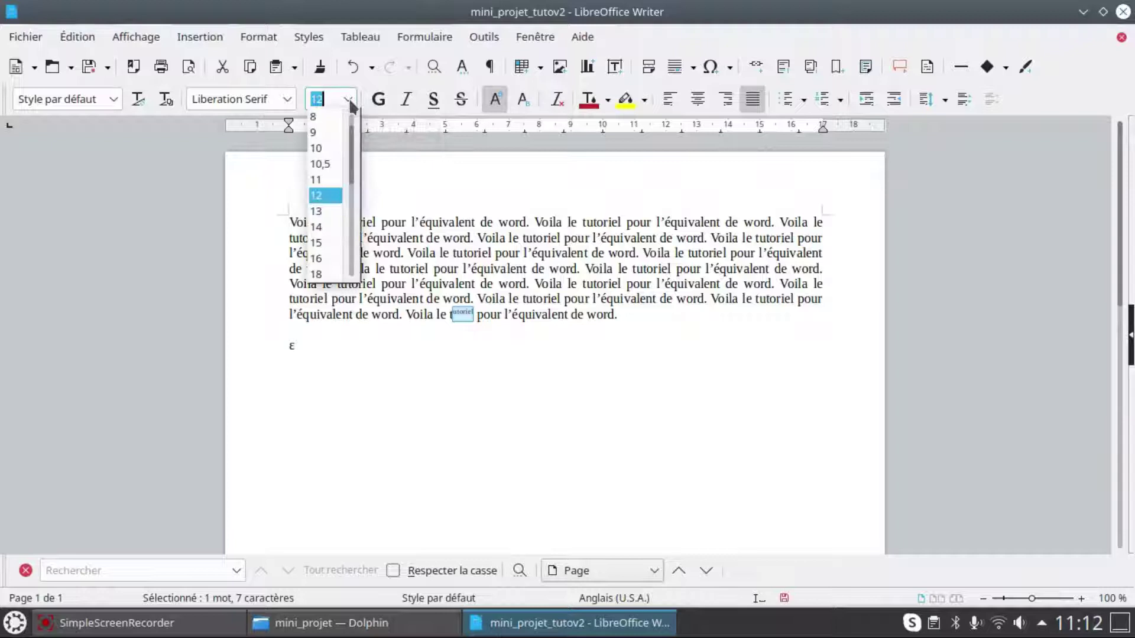
{"action": "left_click", "coordinate": [335, 228]}
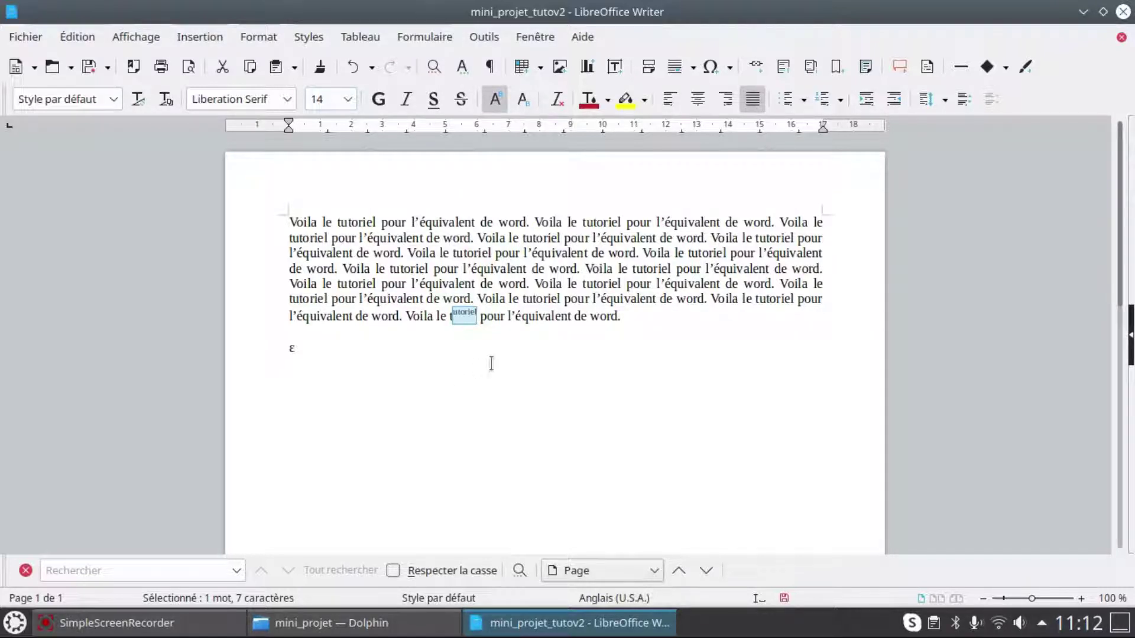
{"action": "left_click", "coordinate": [523, 100]}
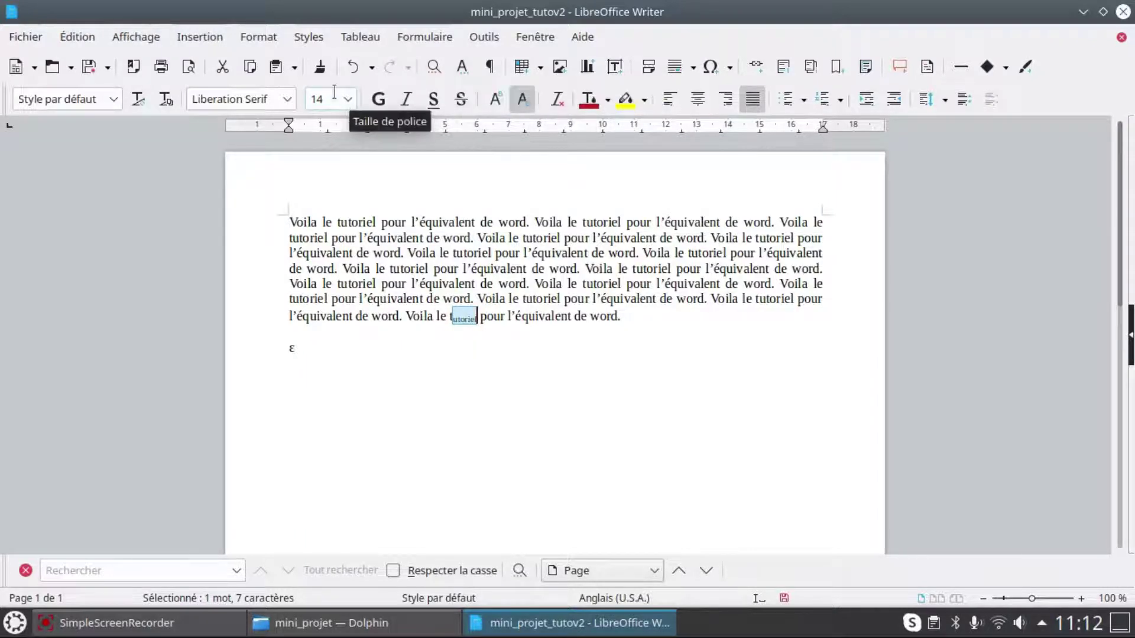
Use the Character formatting settings to make the word "de" in the last line superscript (Exposant) with 0-degree rotation.
{"action": "left_click", "coordinate": [580, 316]}
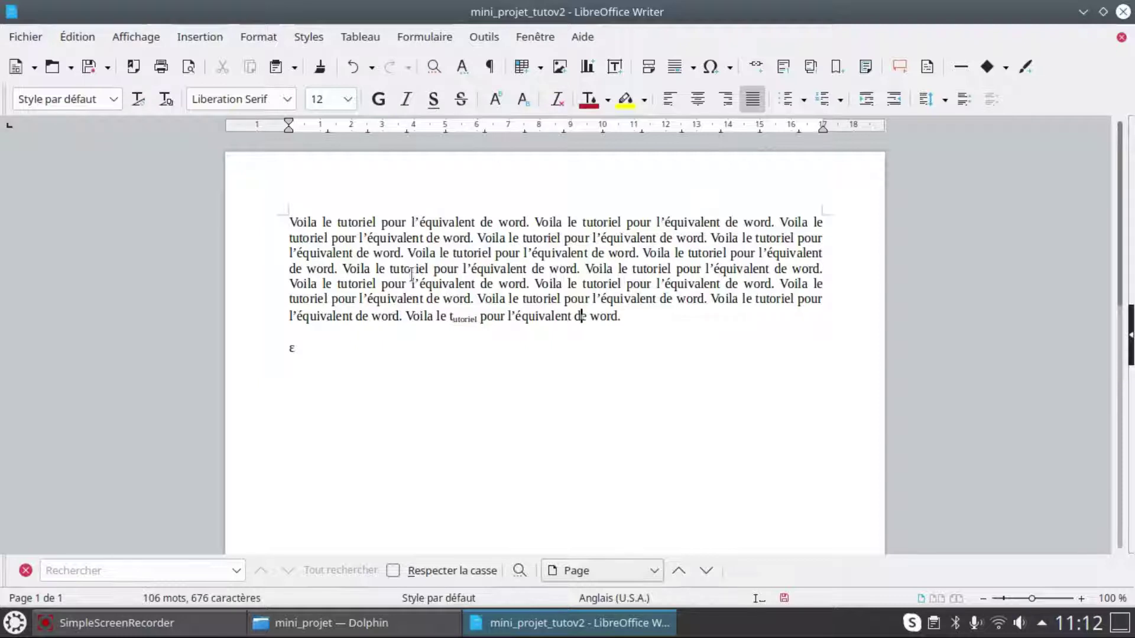
{"action": "left_click", "coordinate": [259, 38]}
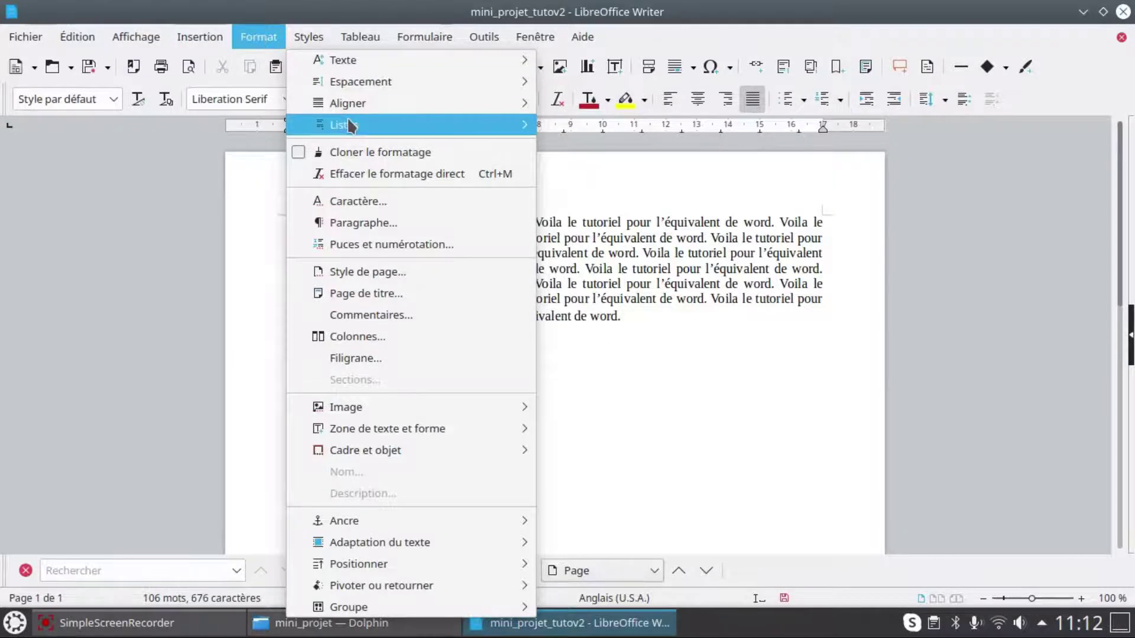
{"action": "left_click", "coordinate": [340, 201]}
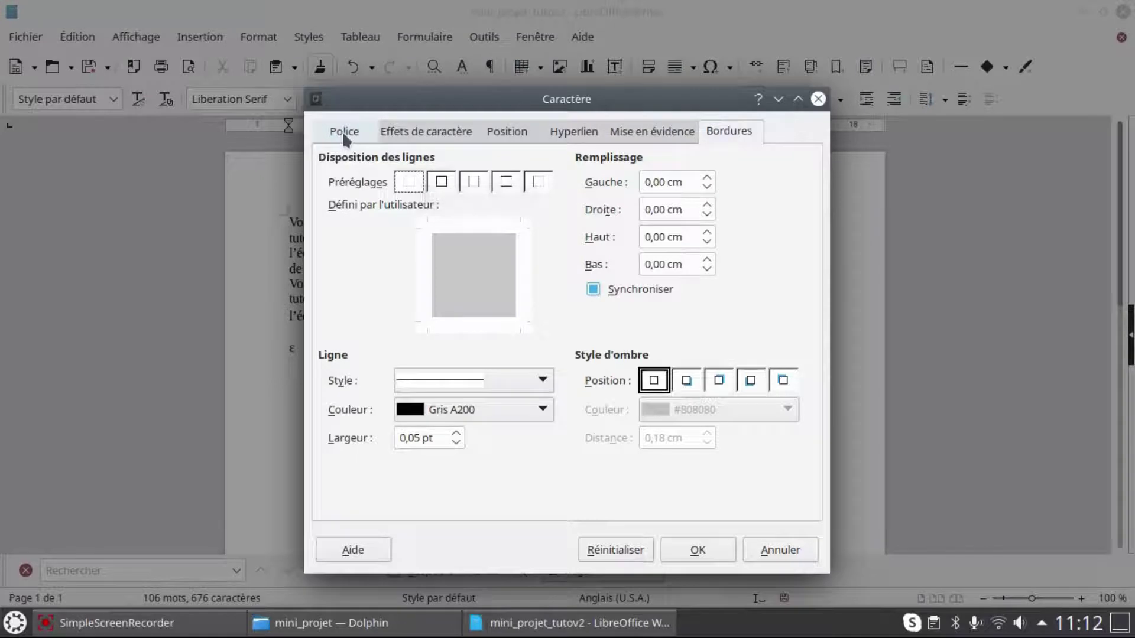
{"action": "left_click", "coordinate": [406, 126]}
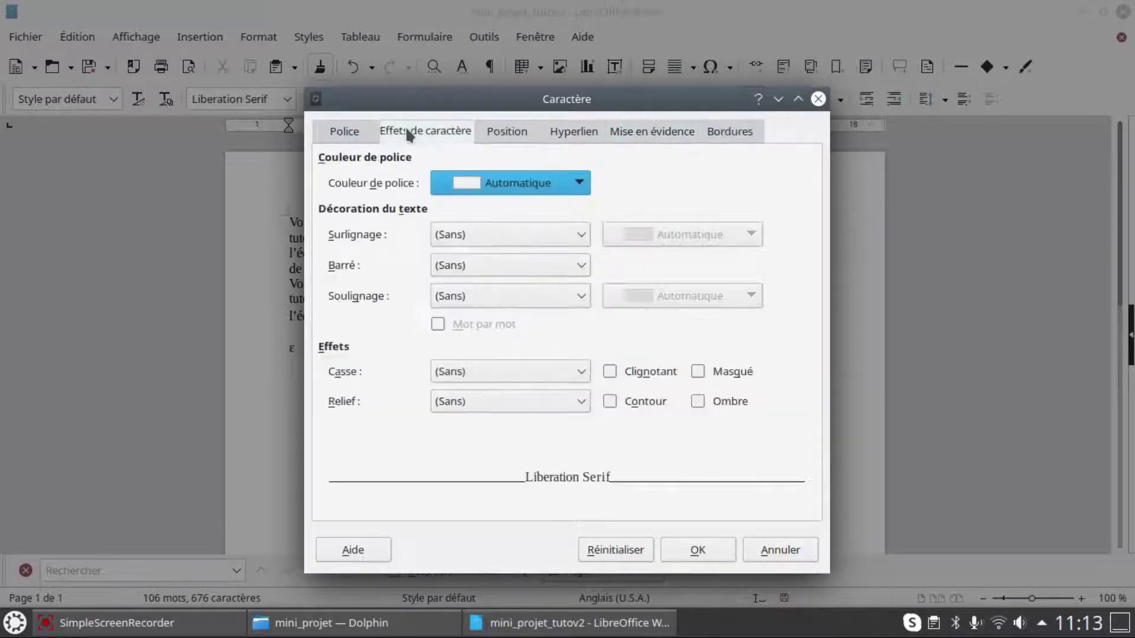
{"action": "left_click", "coordinate": [363, 127]}
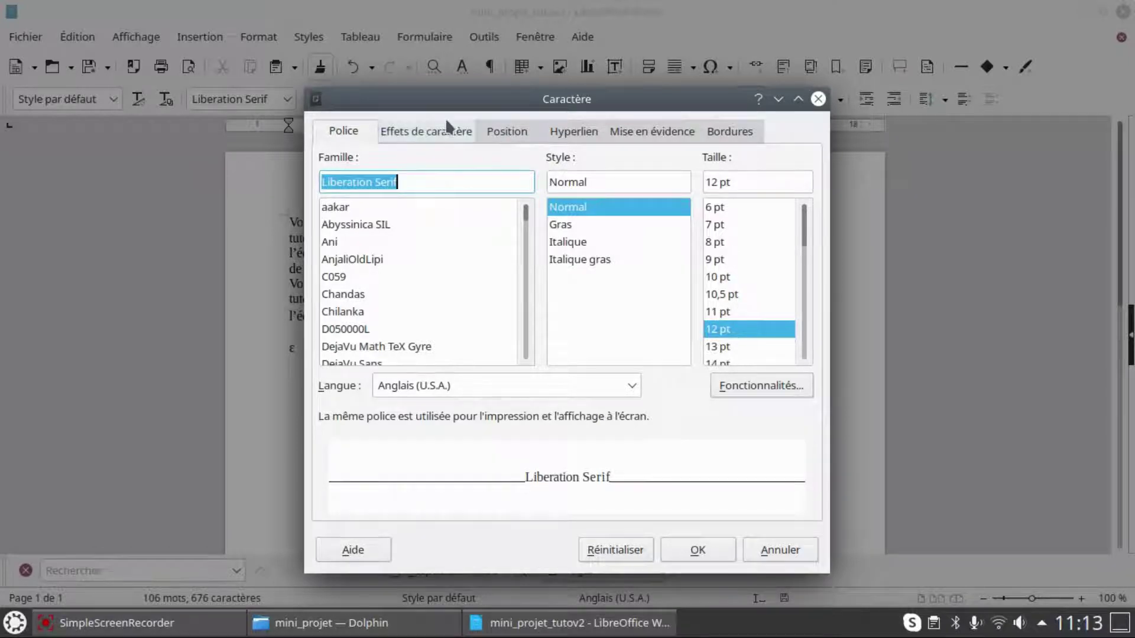
{"action": "left_click", "coordinate": [429, 127]}
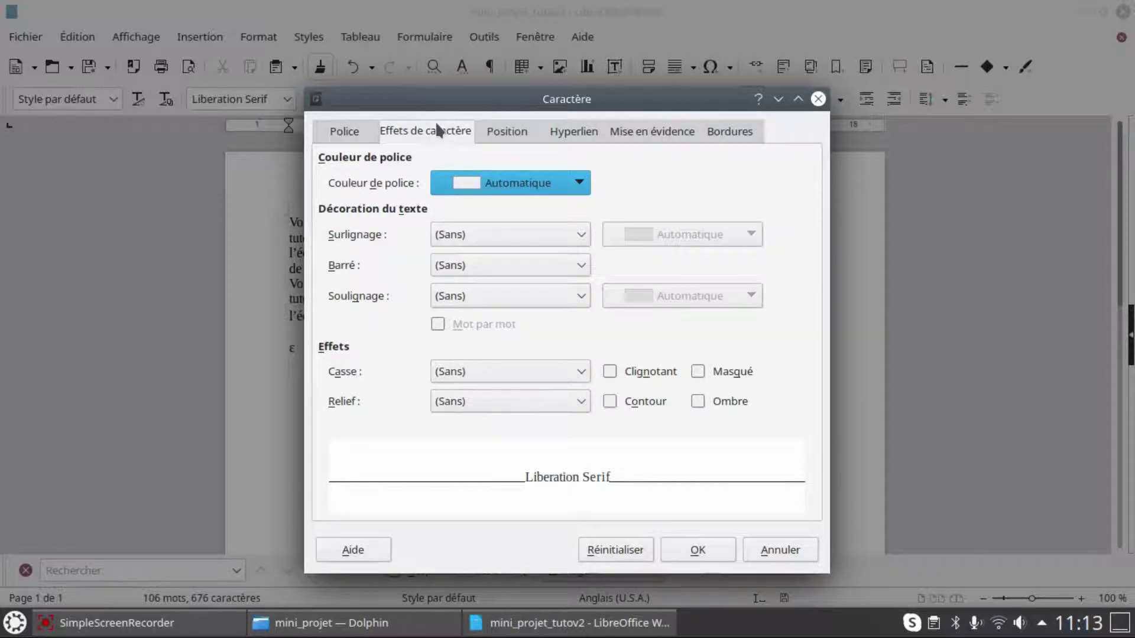
{"action": "left_click", "coordinate": [500, 131]}
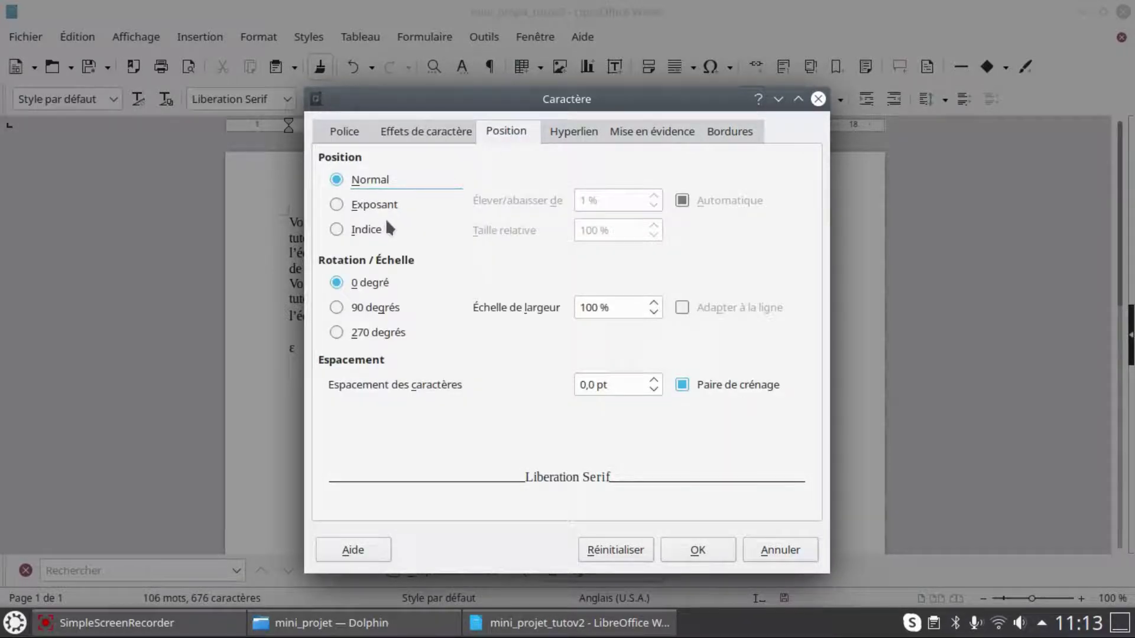
{"action": "left_click", "coordinate": [356, 228]}
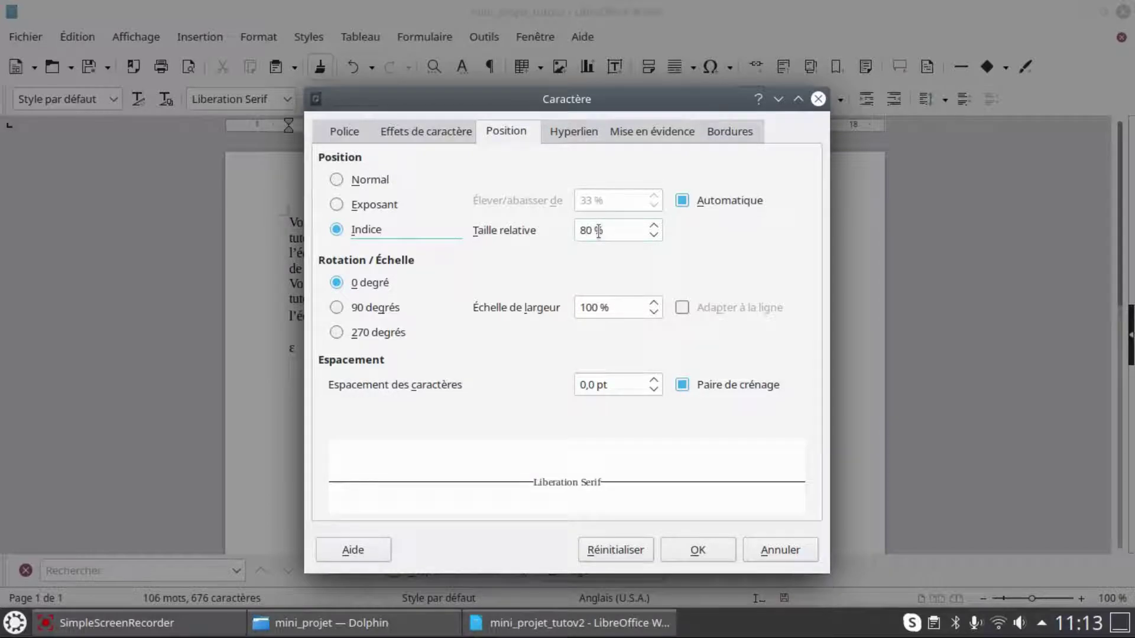
{"action": "left_click", "coordinate": [360, 207]}
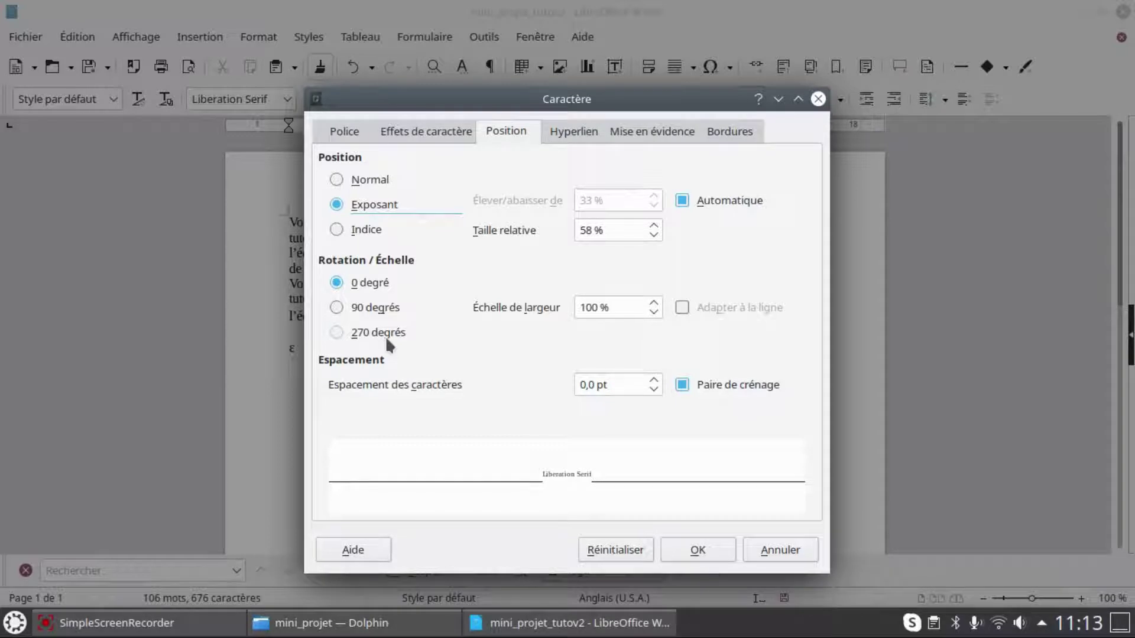
{"action": "left_click", "coordinate": [371, 316]}
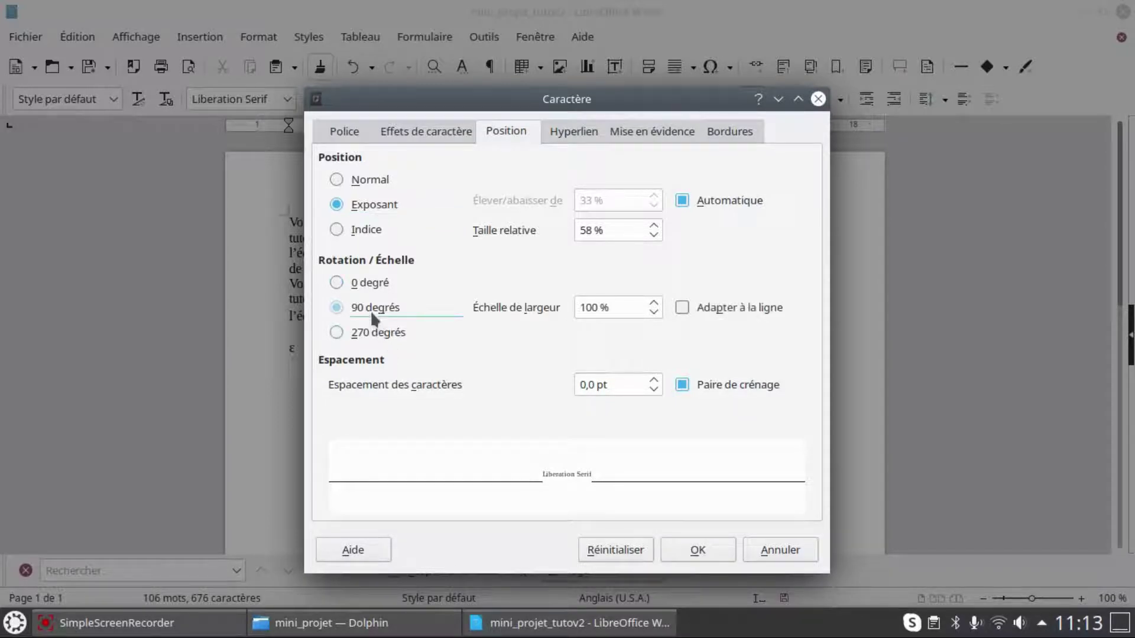
{"action": "left_click", "coordinate": [367, 289]}
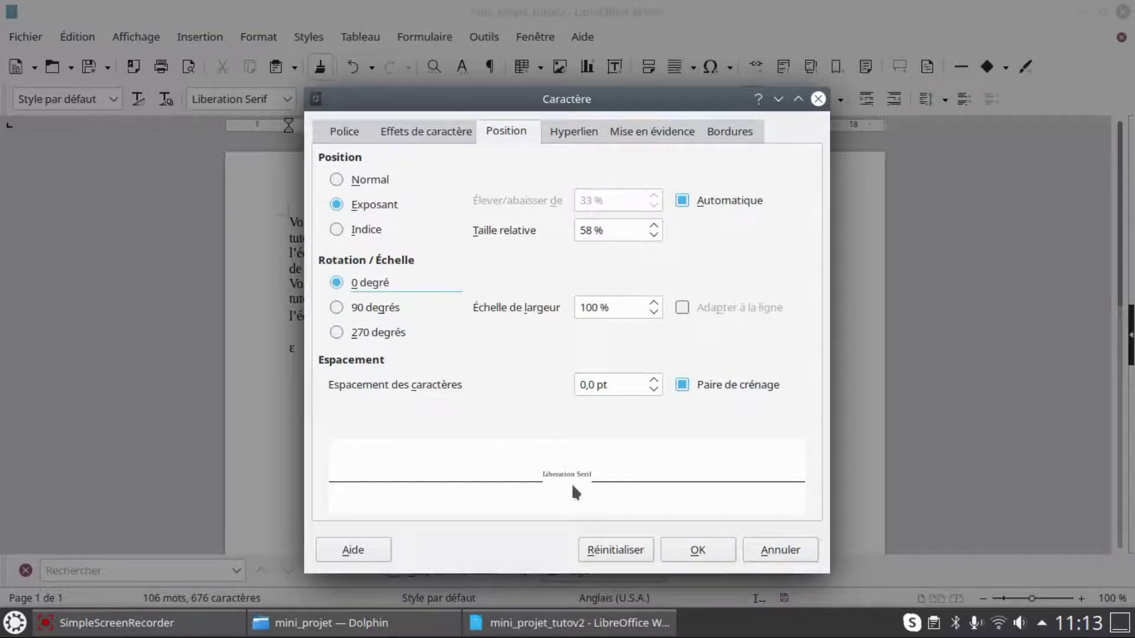
{"action": "left_click", "coordinate": [698, 547]}
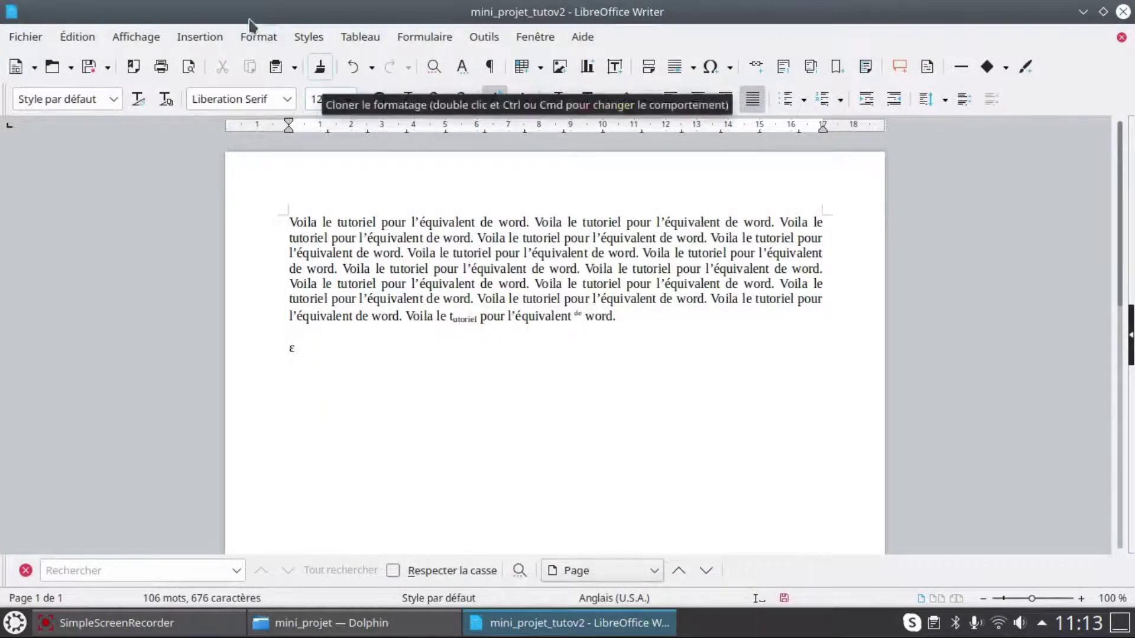
Enable the footer (Pied de page) in the default page style and apply it.
{"action": "left_click", "coordinate": [260, 37]}
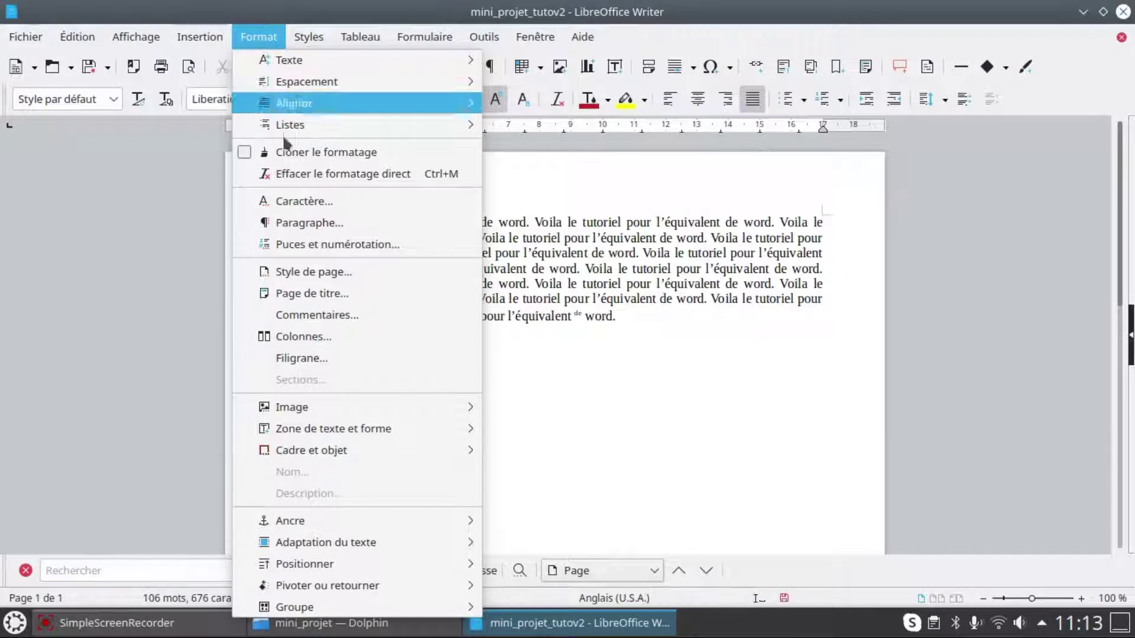
{"action": "left_click", "coordinate": [312, 273]}
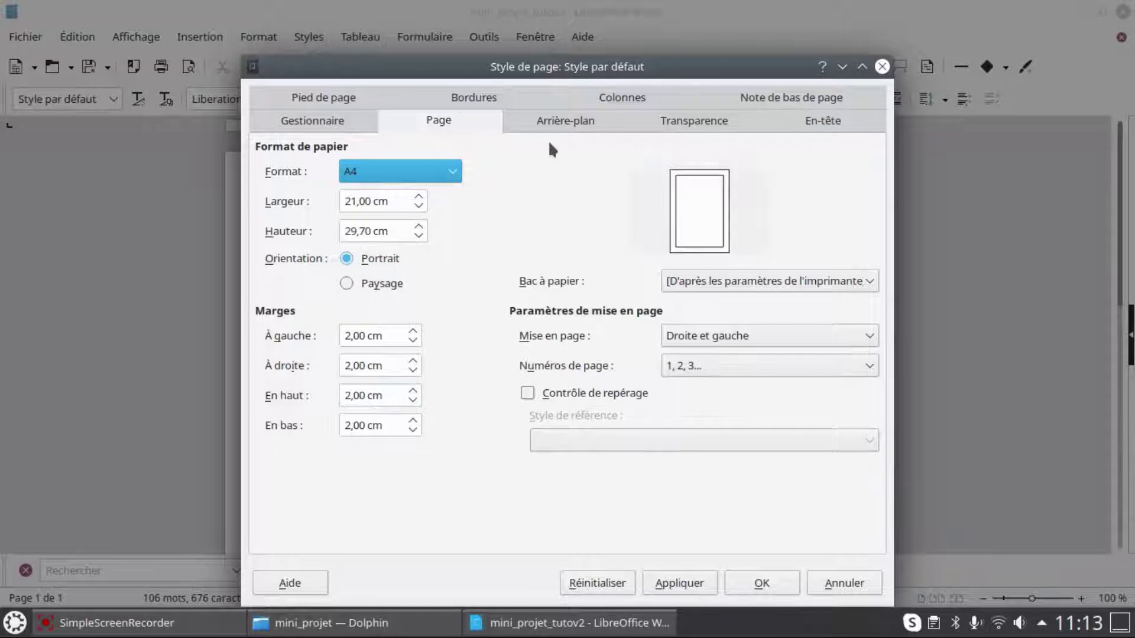
{"action": "left_click", "coordinate": [351, 104]}
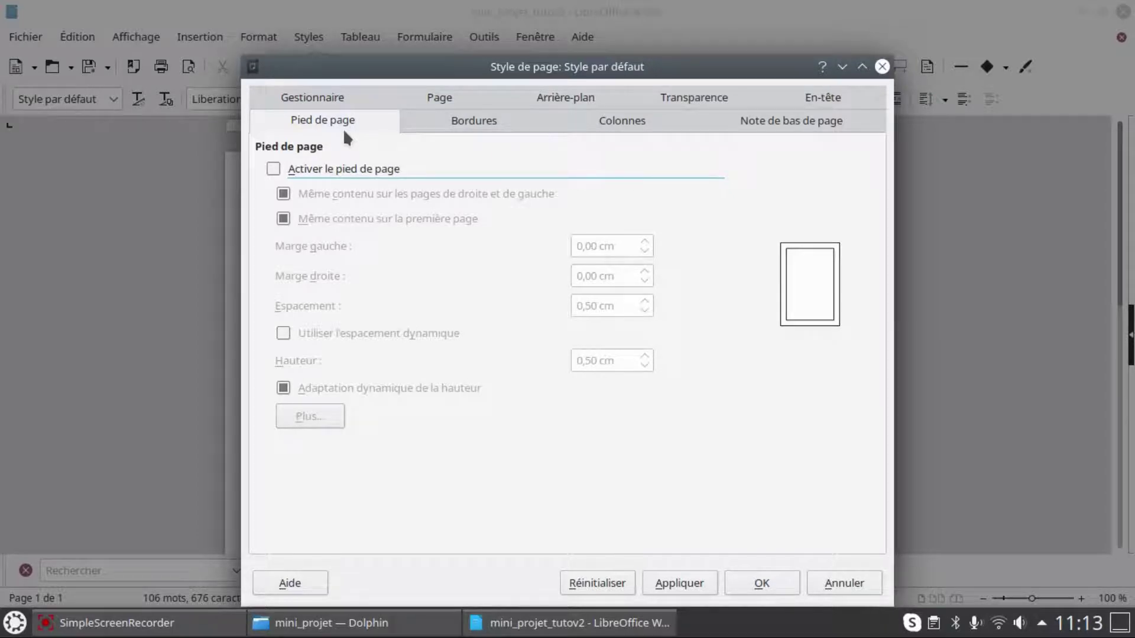
{"action": "left_click", "coordinate": [312, 168]}
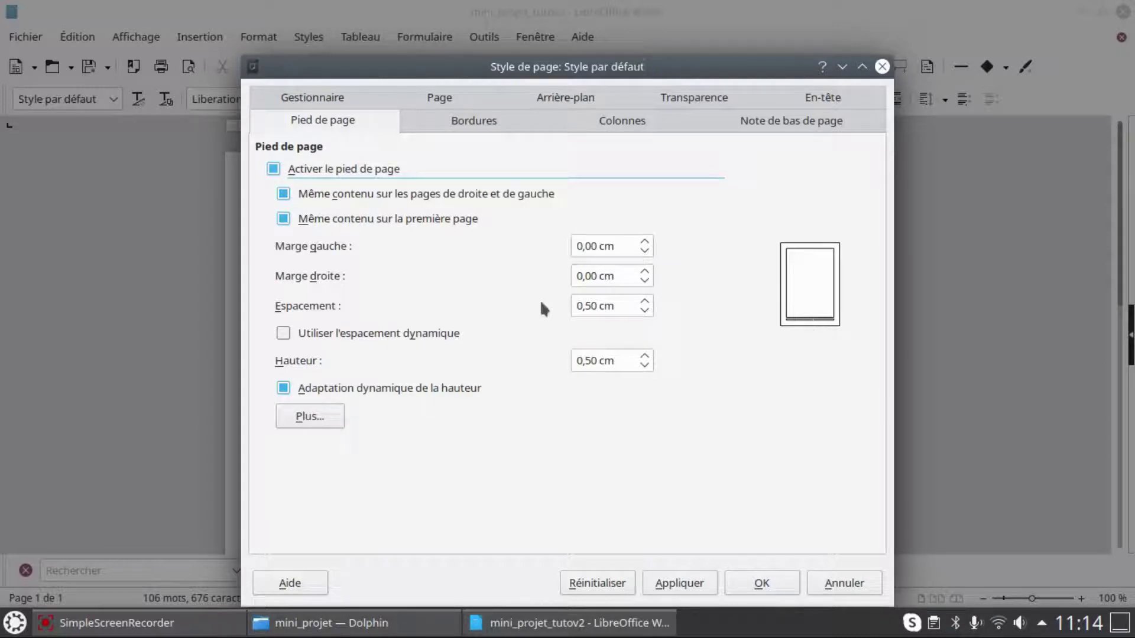
{"action": "left_click", "coordinate": [762, 584]}
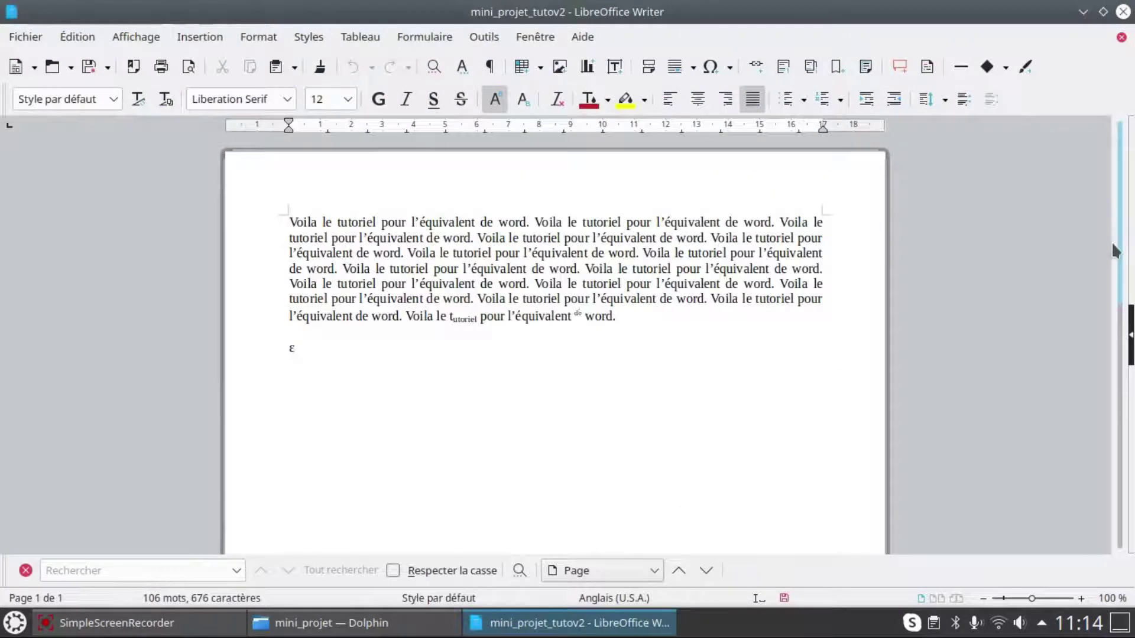
Insert the page number field into the footer of the first page.
{"action": "left_click_drag", "start_coordinate": [1114, 251], "coordinate": [1132, 473]}
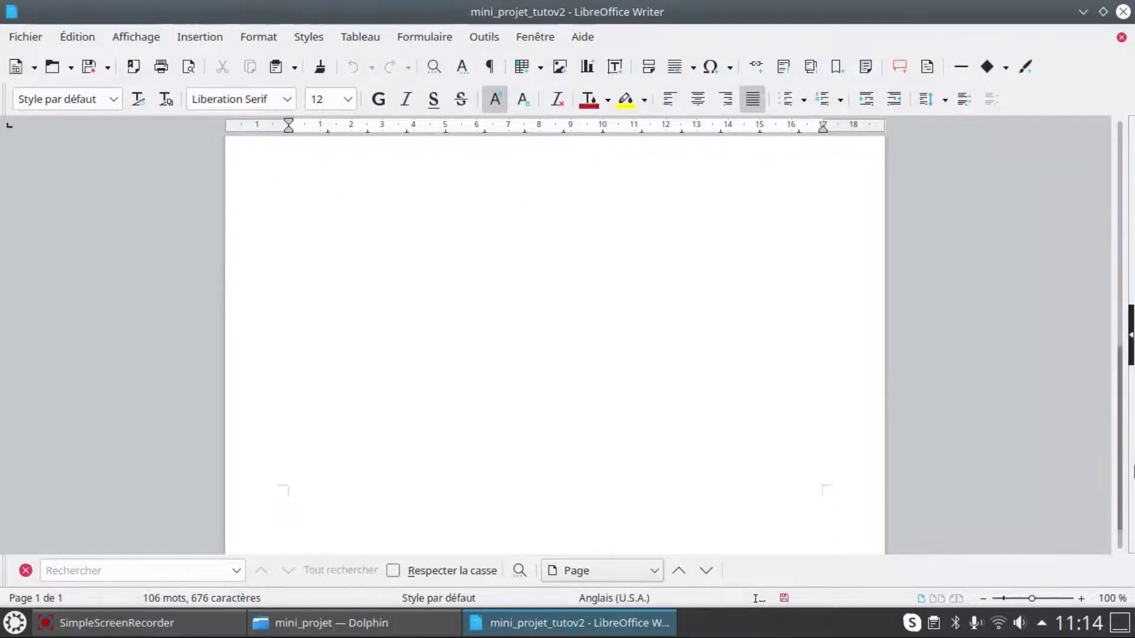
{"action": "left_click", "coordinate": [436, 538]}
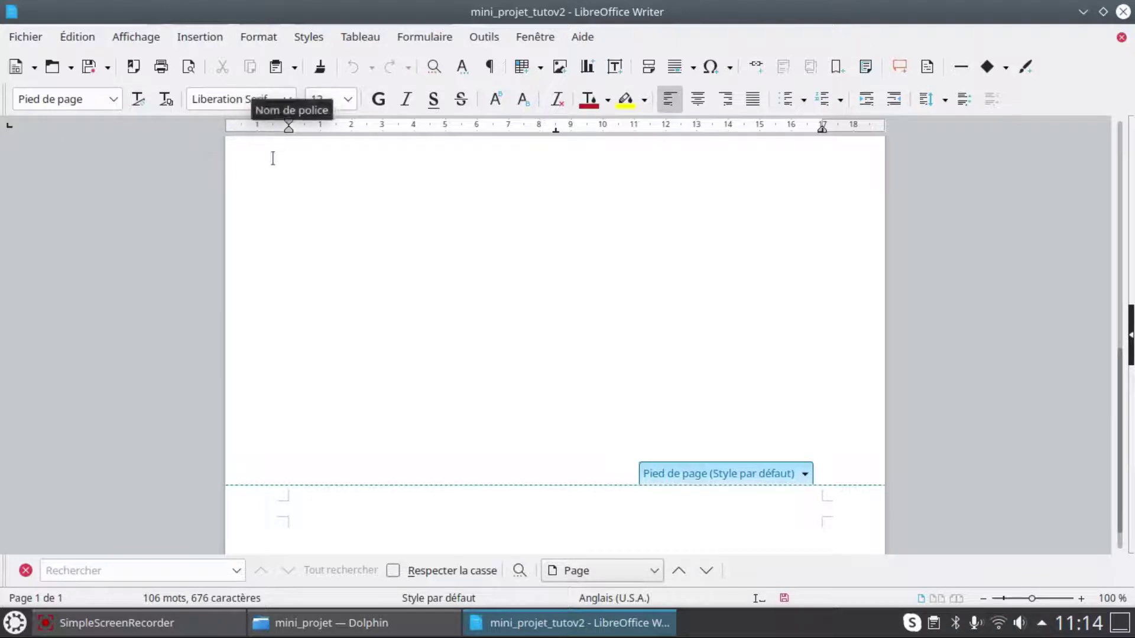
{"action": "left_click", "coordinate": [200, 37]}
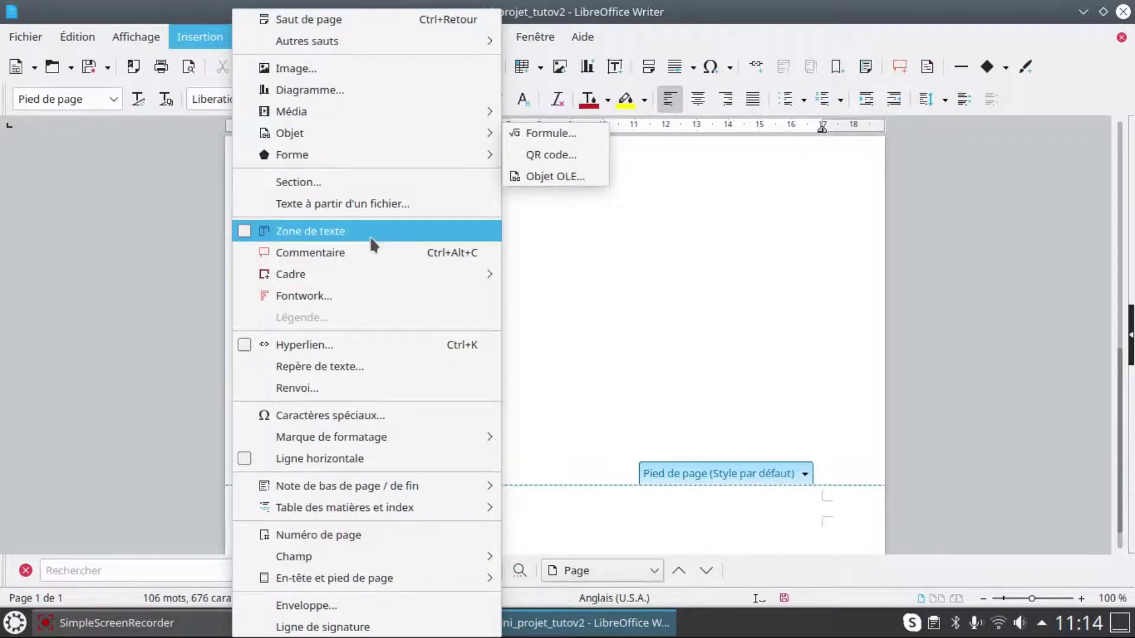
{"action": "mouse_move", "coordinate": [446, 440]}
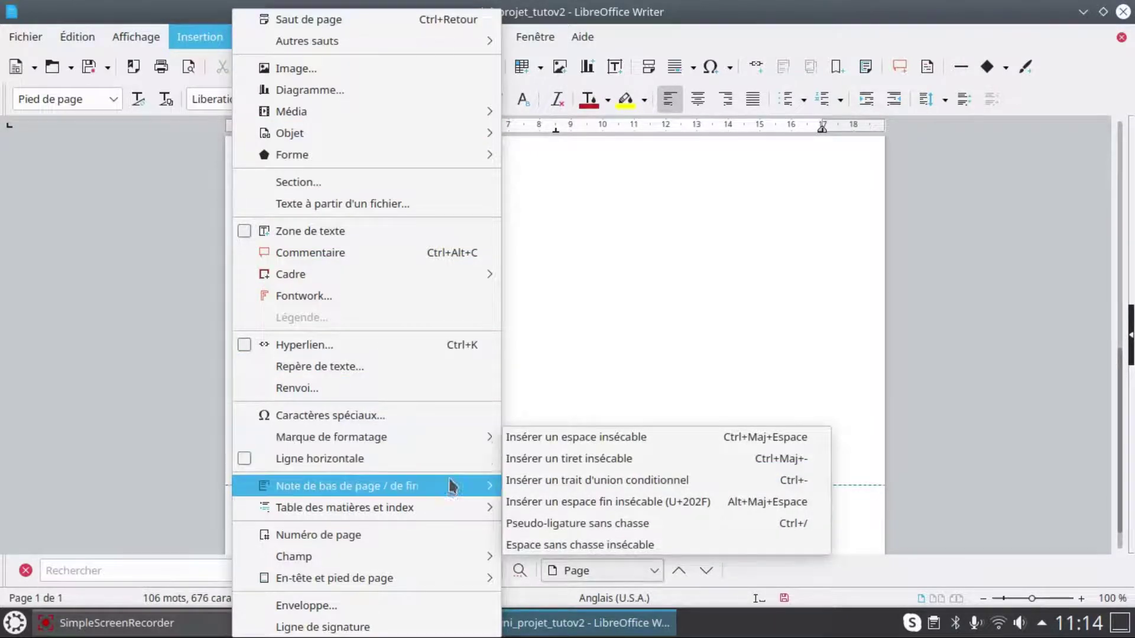
{"action": "mouse_move", "coordinate": [449, 490]}
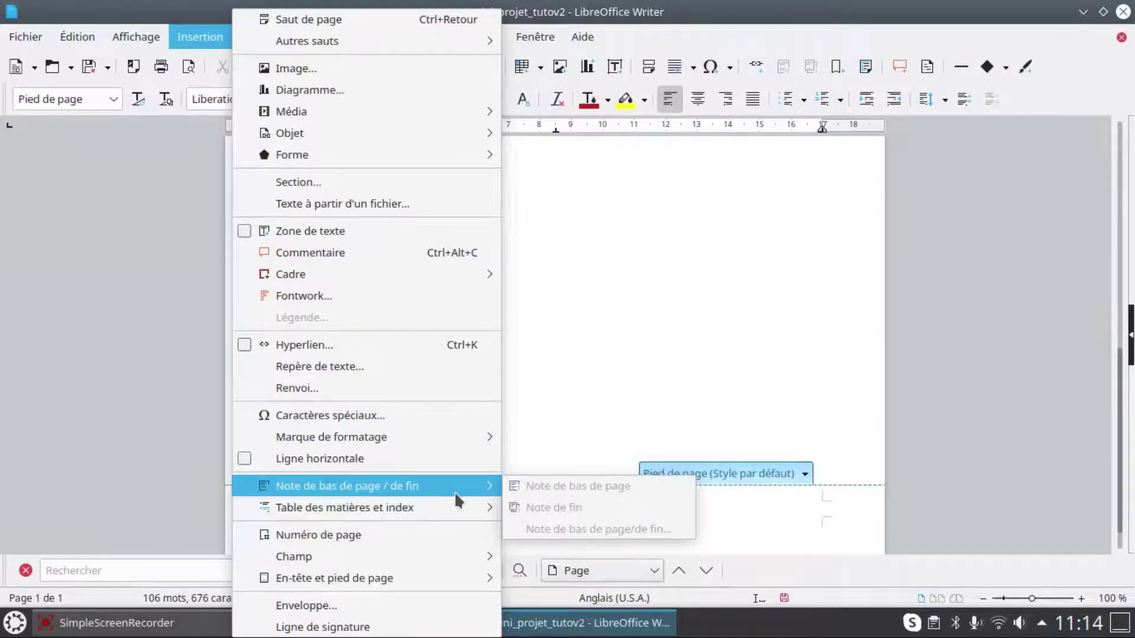
{"action": "left_click", "coordinate": [452, 534]}
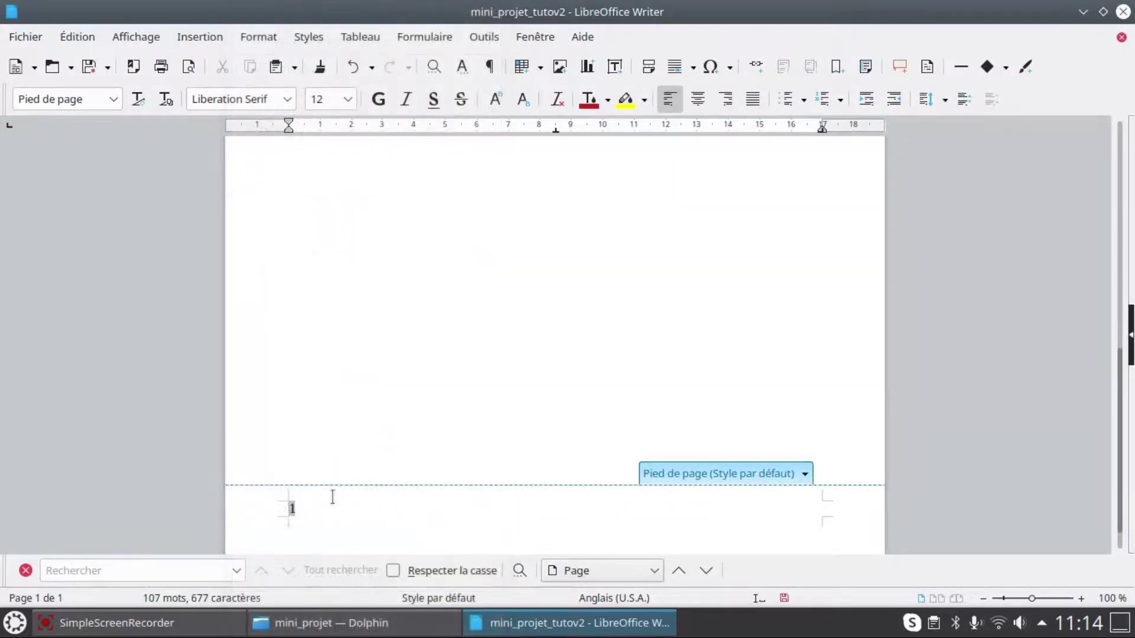
Add a slash after the footer's page number, followed by the total page count field (Nombre de pages).
{"action": "type", "text": "/"}
{"action": "left_click", "coordinate": [203, 39]}
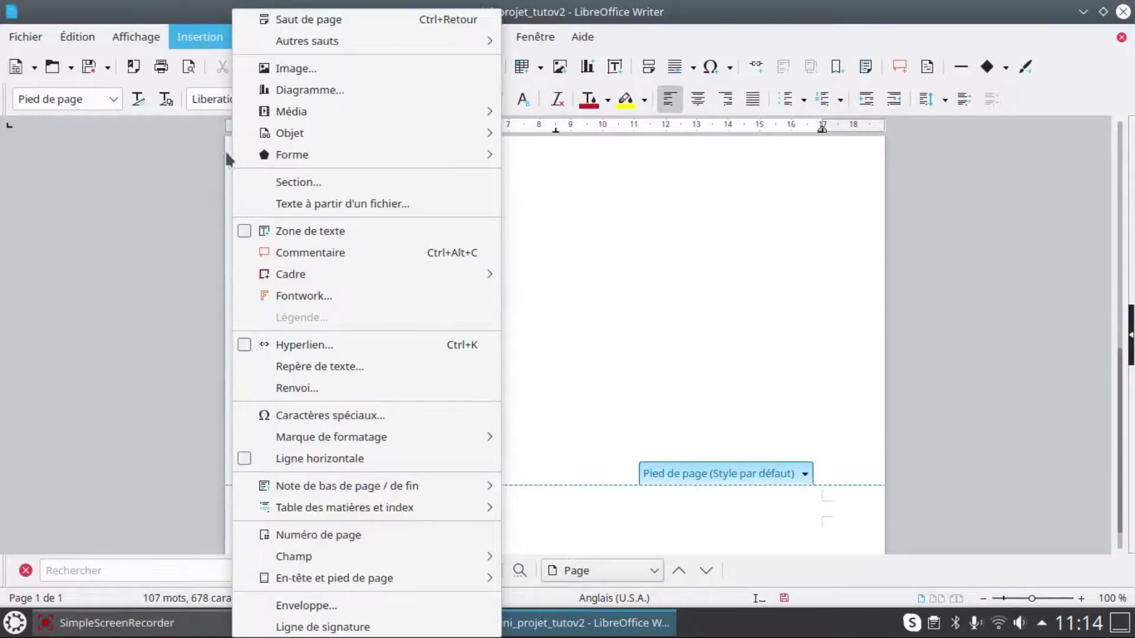
{"action": "mouse_move", "coordinate": [389, 565]}
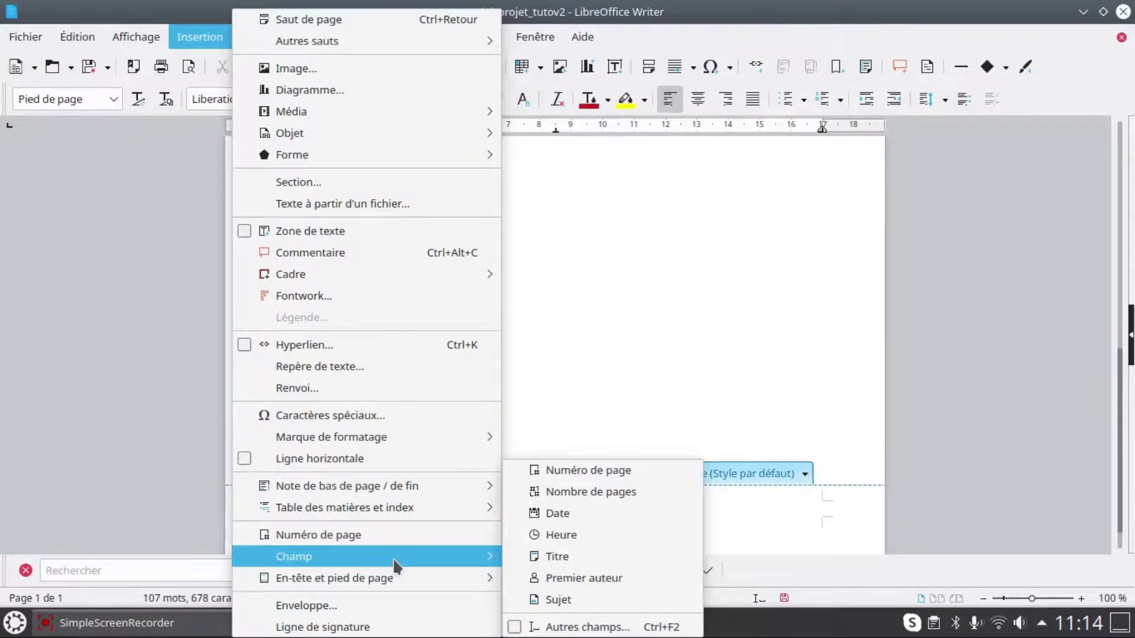
{"action": "left_click", "coordinate": [590, 495]}
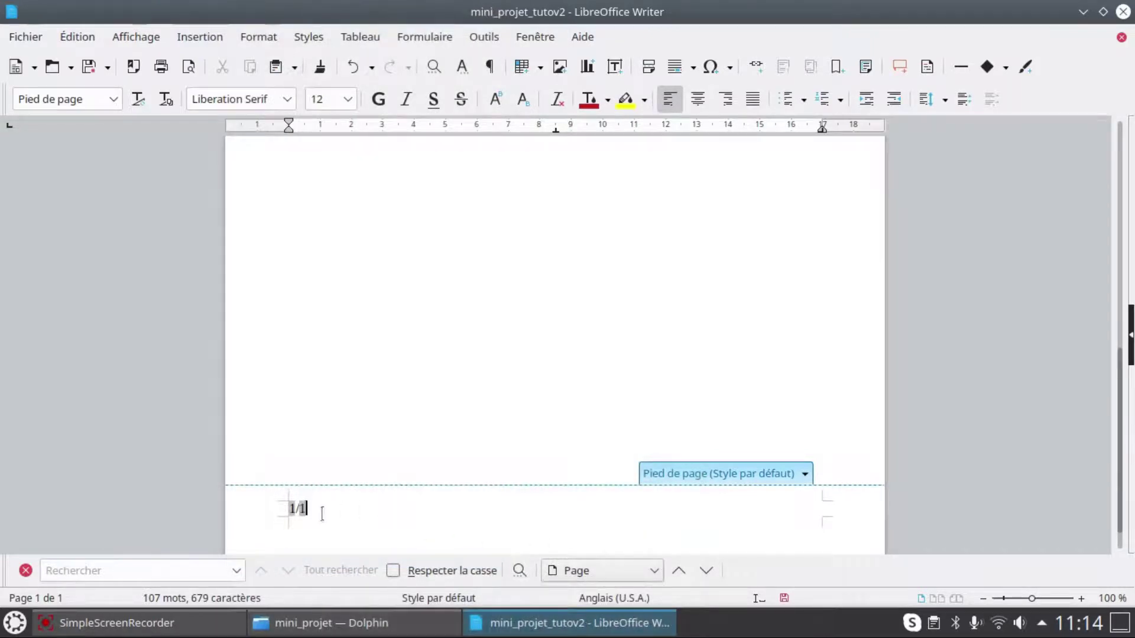
Center the page number and page count in the footer, then return to the body text.
{"action": "key", "text": "shift+Left"}
{"action": "left_click_drag", "start_coordinate": [292, 509], "coordinate": [287, 509]}
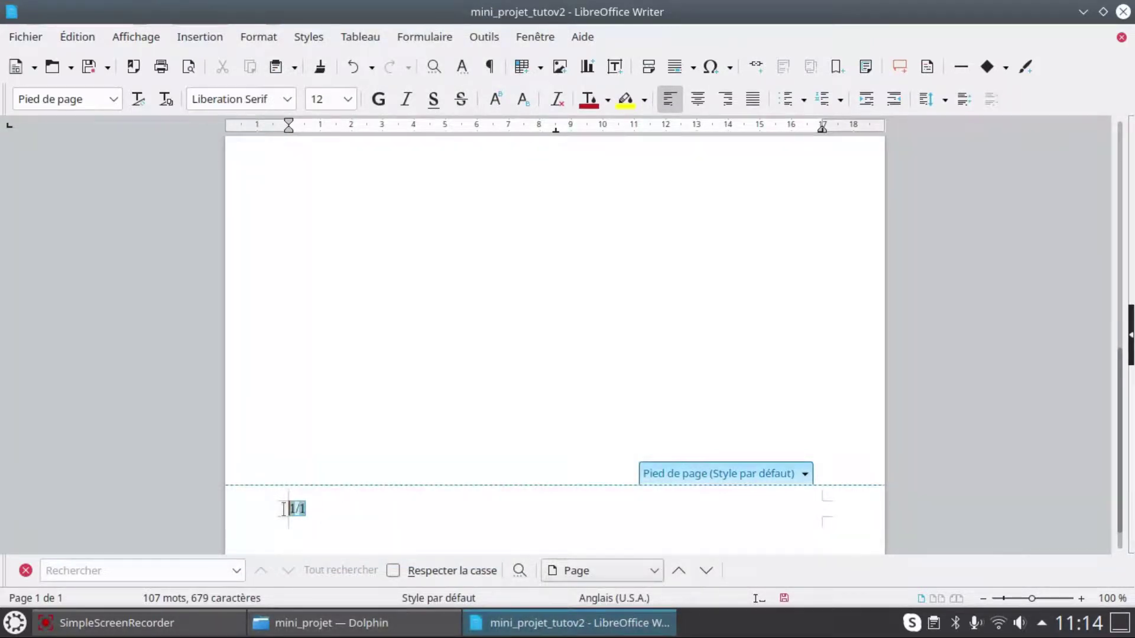
{"action": "left_click", "coordinate": [697, 103]}
{"action": "left_click", "coordinate": [573, 411]}
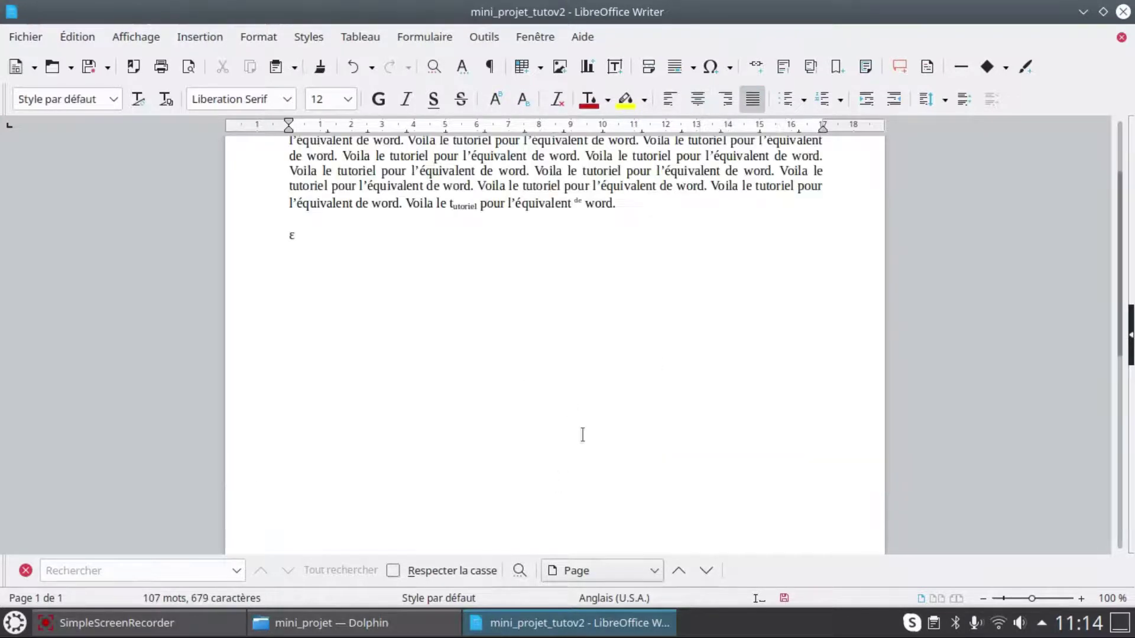
{"action": "scroll", "coordinate": [1098, 306], "scroll_direction": "down", "scroll_amount": 5}
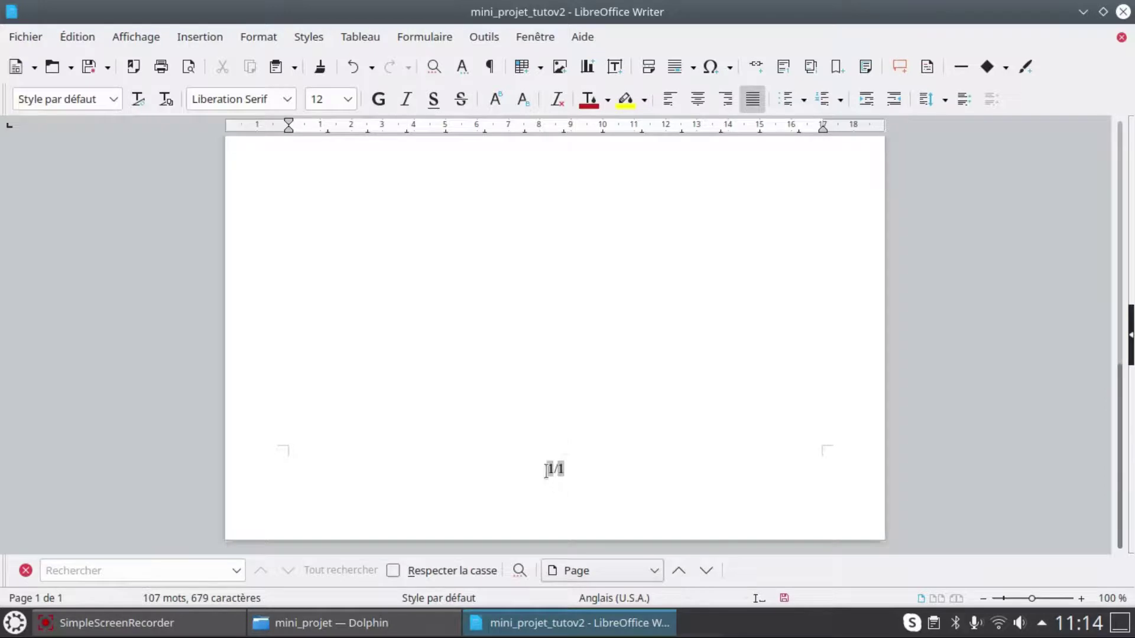
Add blank lines below the epsilon and insert a page break (Saut de page) after them.
{"action": "scroll", "coordinate": [455, 302], "scroll_direction": "up", "scroll_amount": 5}
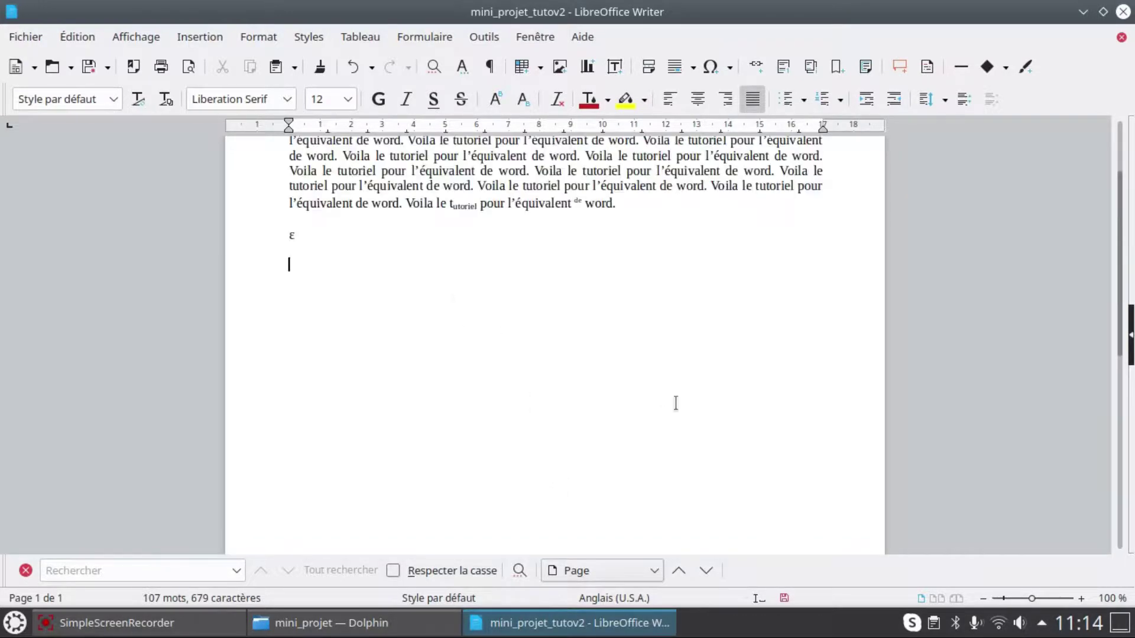
{"action": "scroll", "coordinate": [836, 263], "scroll_direction": "up", "scroll_amount": 3}
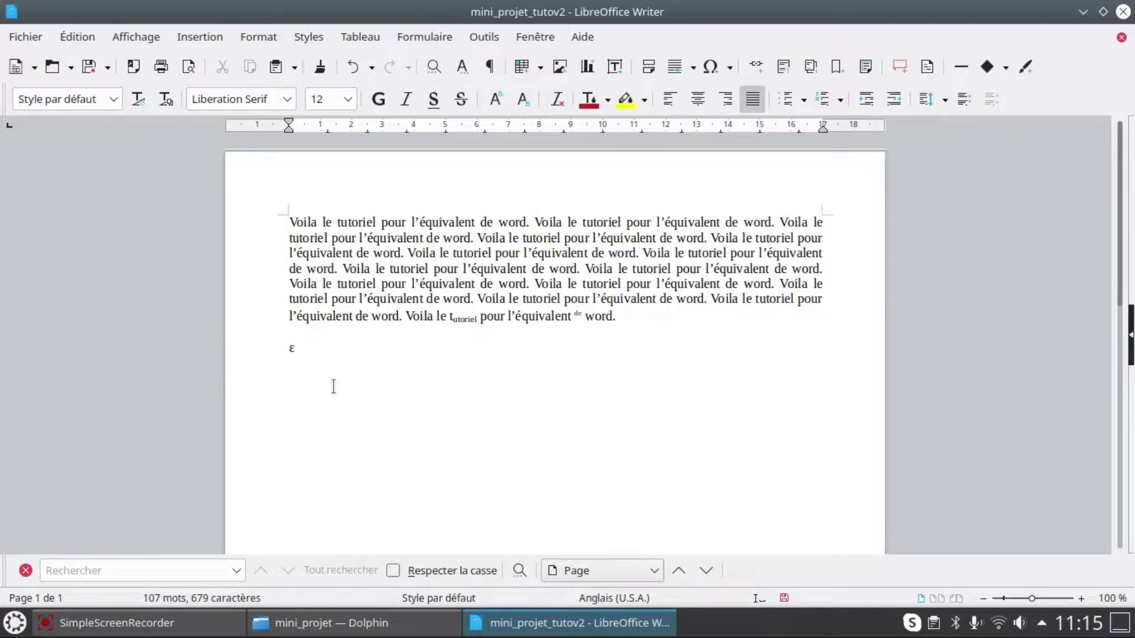
{"action": "key", "text": "Return"}
{"action": "key", "text": "Return"}
{"action": "key", "text": "Return"}
{"action": "key", "text": "Return"}
{"action": "key", "text": "Return"}
{"action": "left_click", "coordinate": [204, 36]}
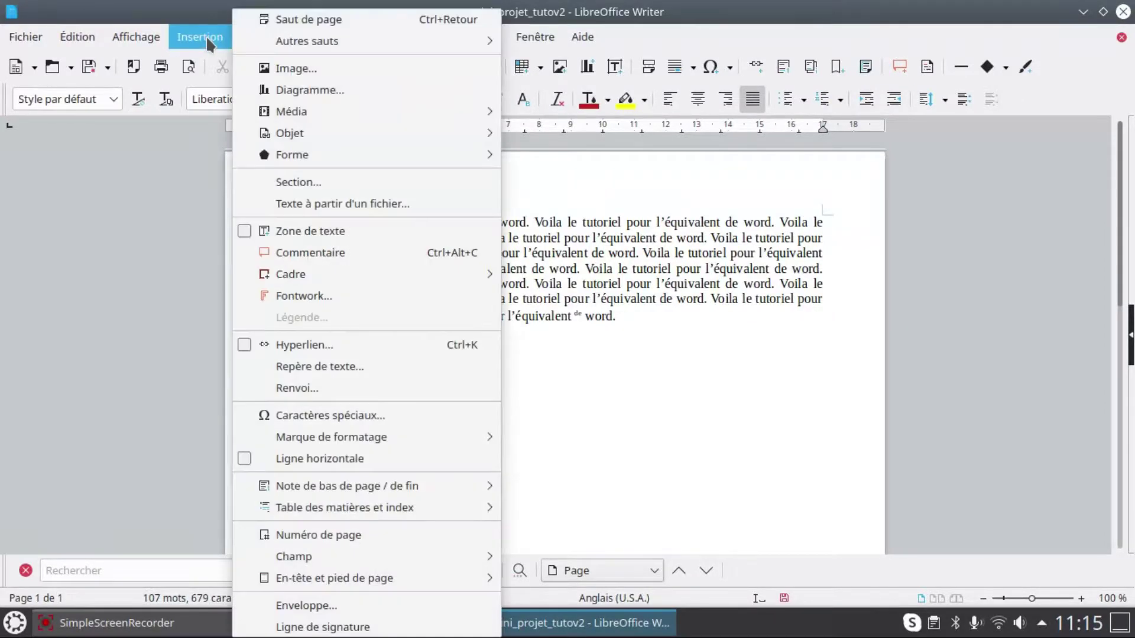
{"action": "left_click", "coordinate": [309, 20]}
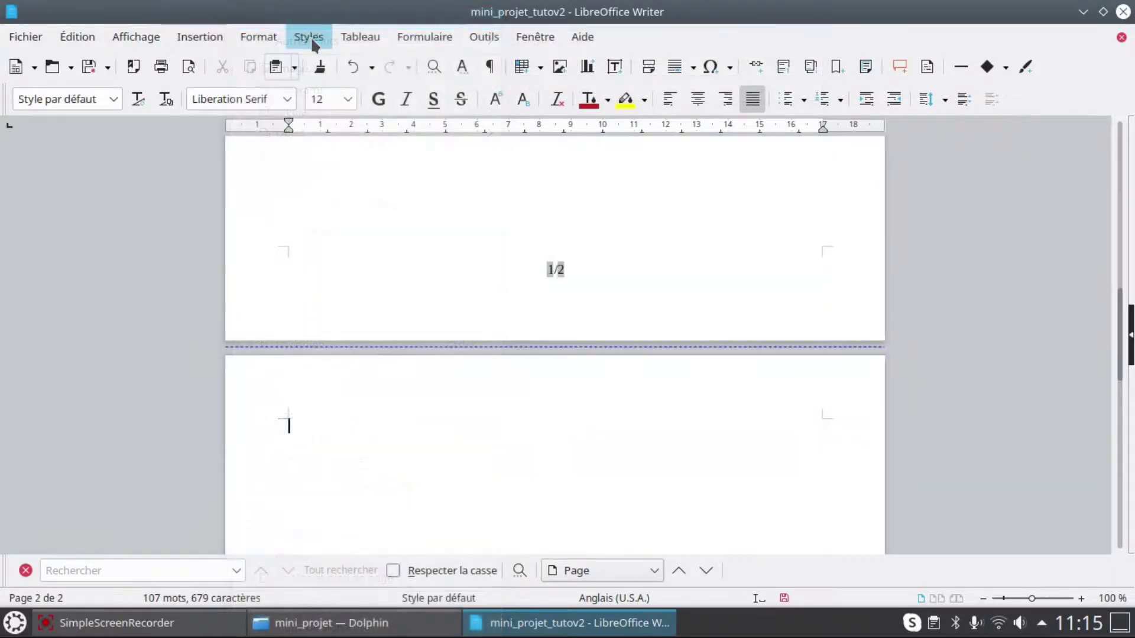